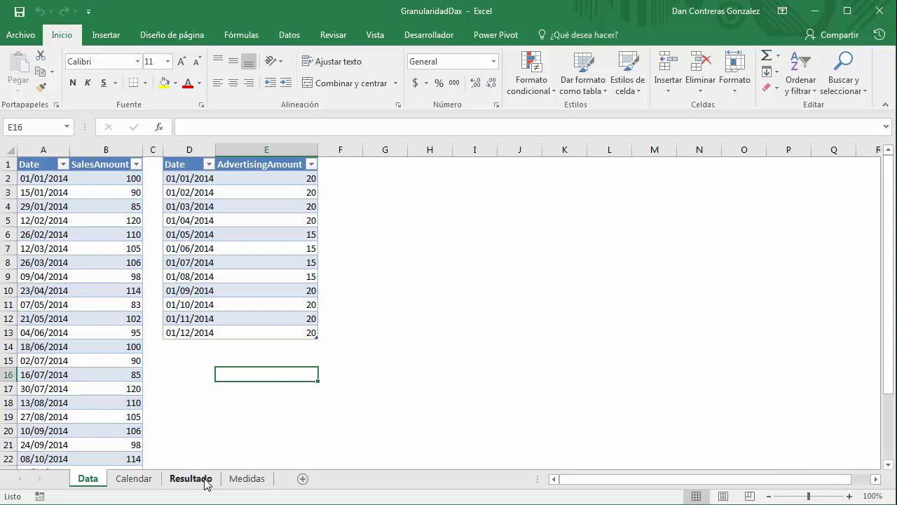
Step: Go to the Resultado sheet with the empty 'Tabla solo Excel' and 'Tabla Bien Hecha' sections
click(190, 478)
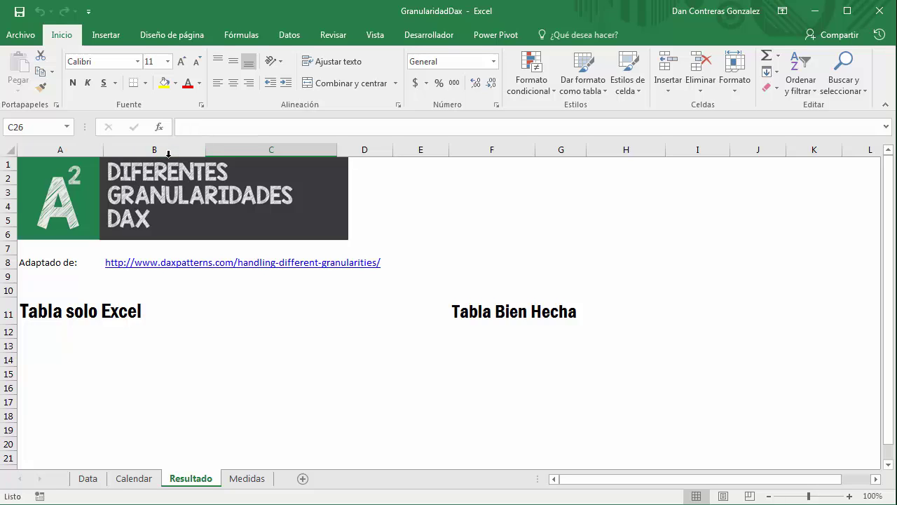
click(89, 480)
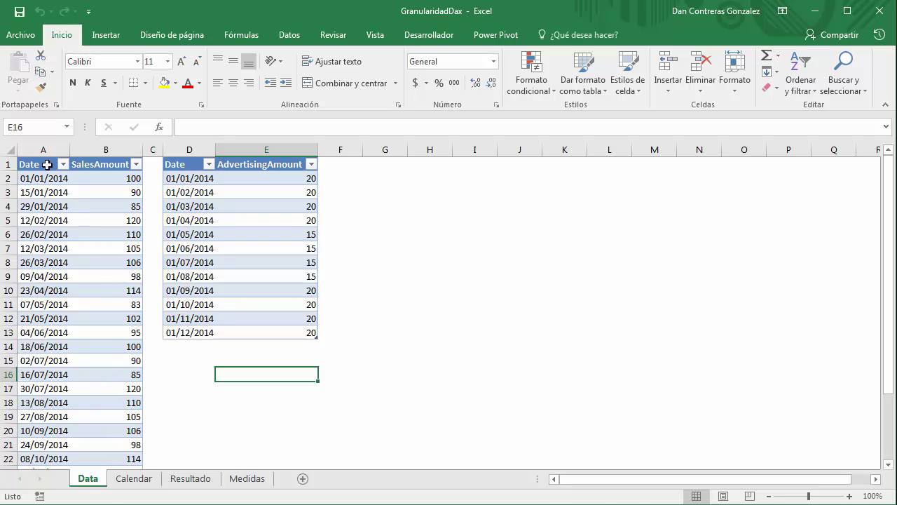
drag(43, 150, 105, 152)
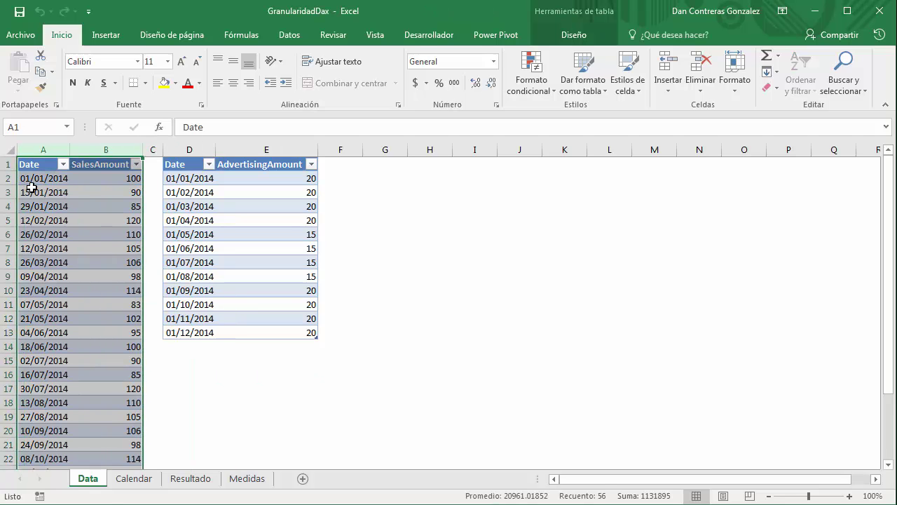
click(39, 178)
click(41, 192)
click(46, 207)
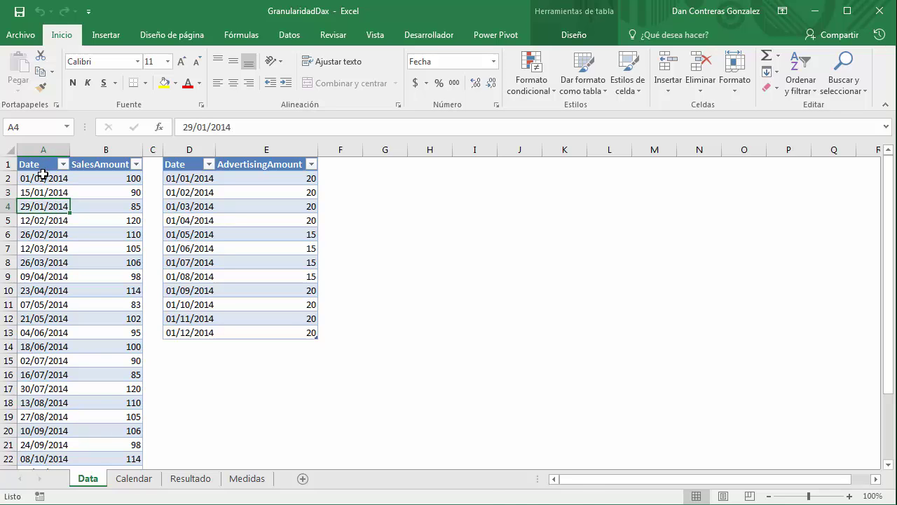
drag(41, 178, 91, 210)
click(51, 178)
click(56, 192)
click(58, 210)
click(39, 221)
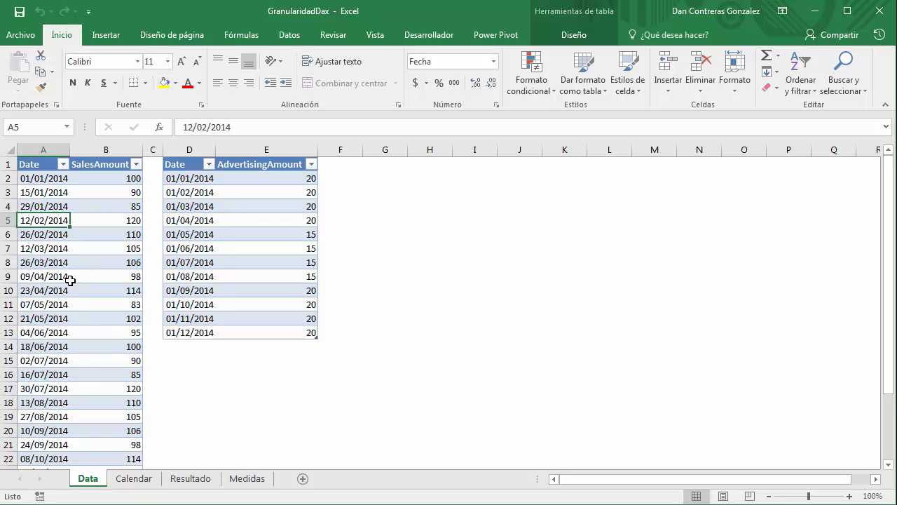
click(51, 235)
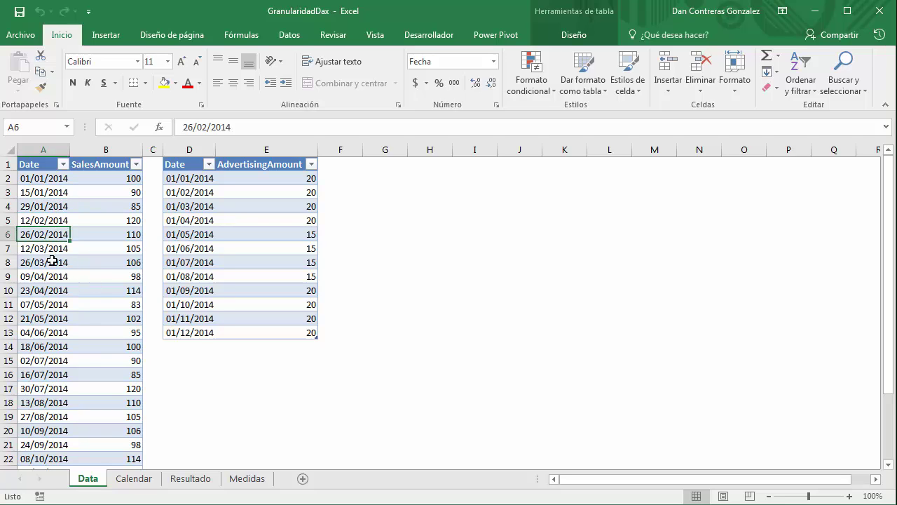
click(49, 251)
drag(49, 251, 50, 263)
click(55, 262)
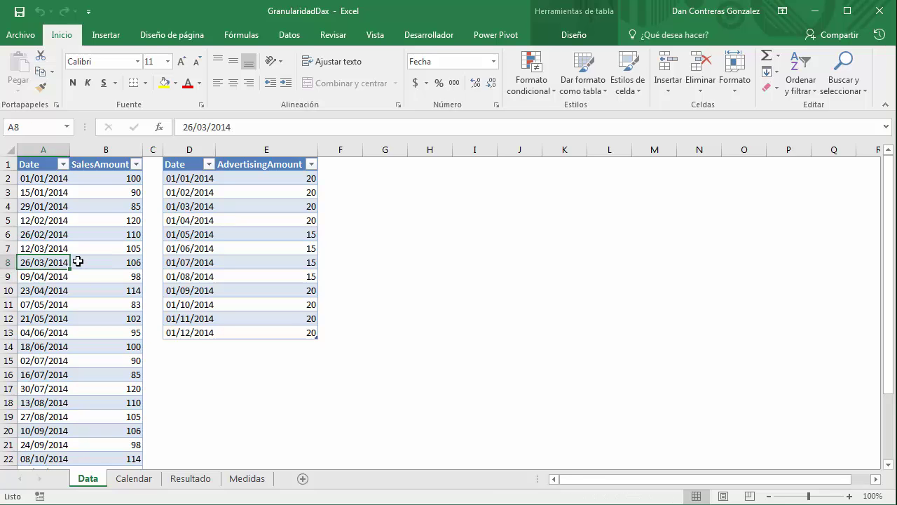
click(47, 153)
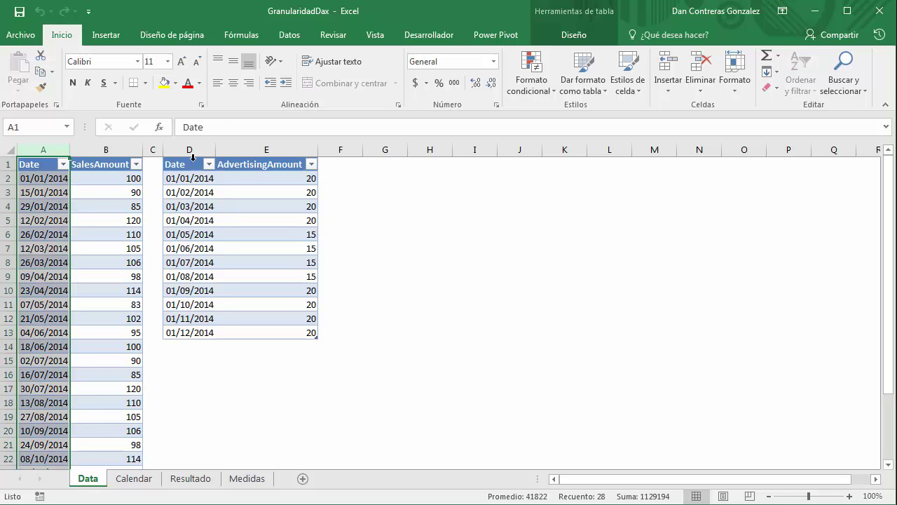
drag(190, 150, 273, 156)
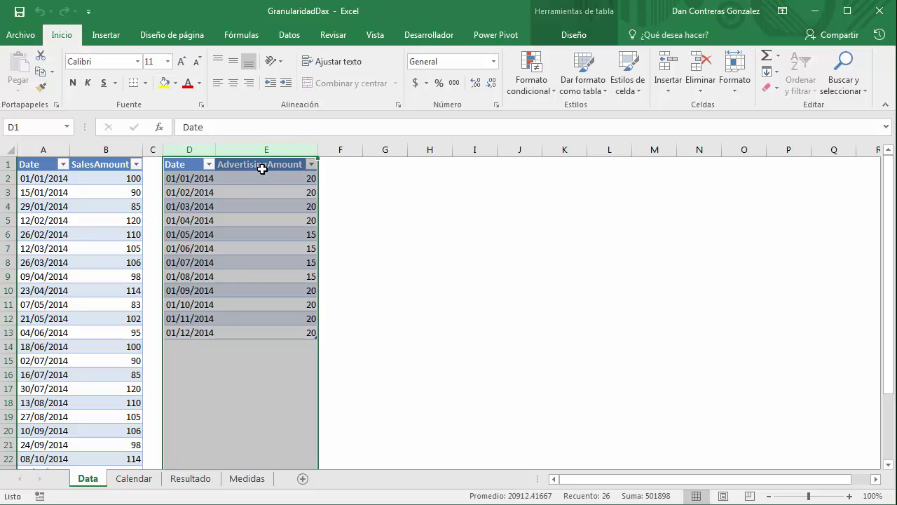
click(185, 192)
click(184, 206)
click(182, 220)
click(179, 237)
click(177, 277)
click(177, 290)
click(177, 304)
click(178, 318)
click(180, 330)
click(184, 178)
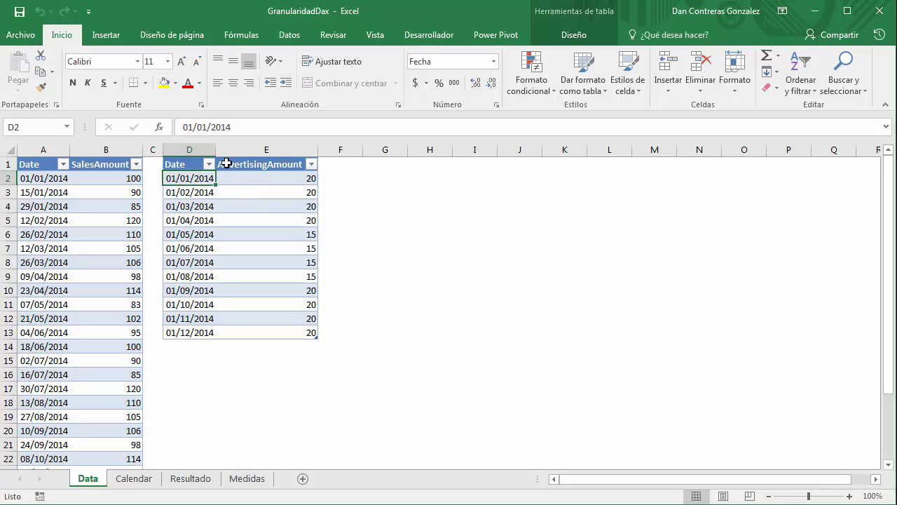
drag(78, 145, 51, 143)
click(52, 143)
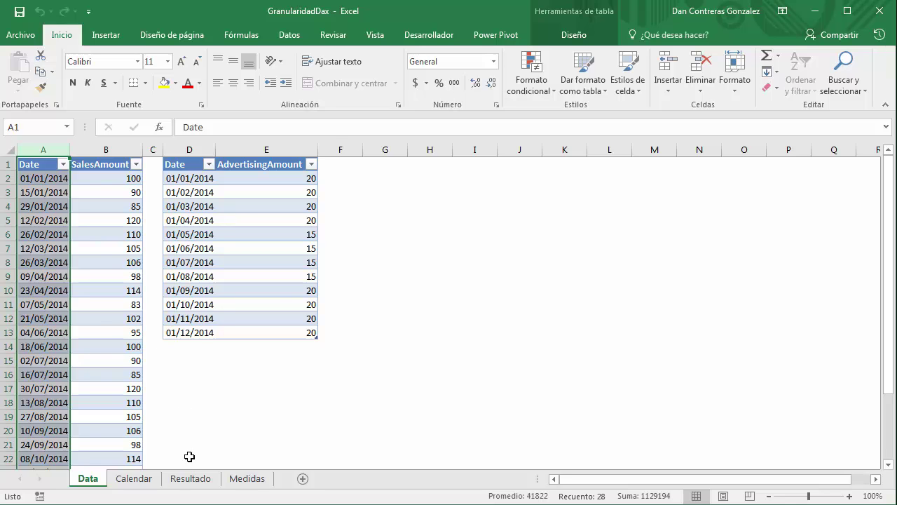
click(189, 478)
click(42, 333)
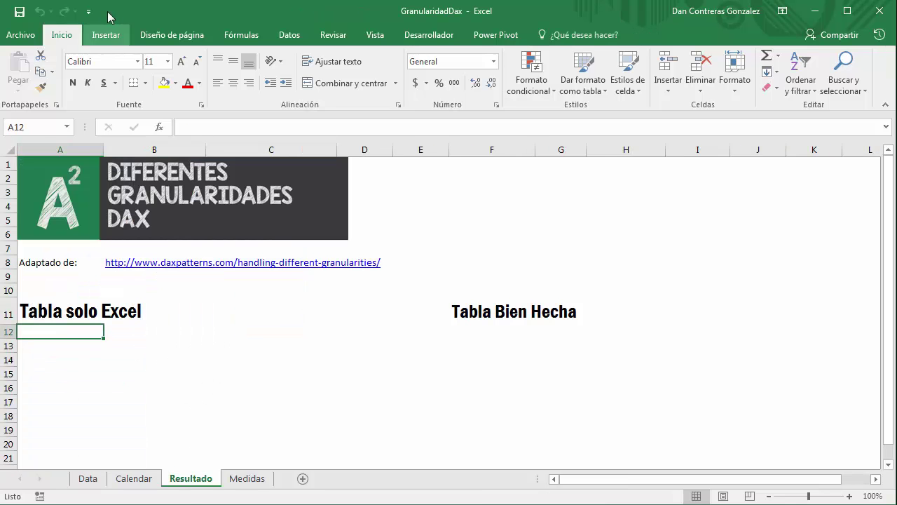
Step: Insert an empty pivot table at A12 based on the workbook's data model
click(109, 34)
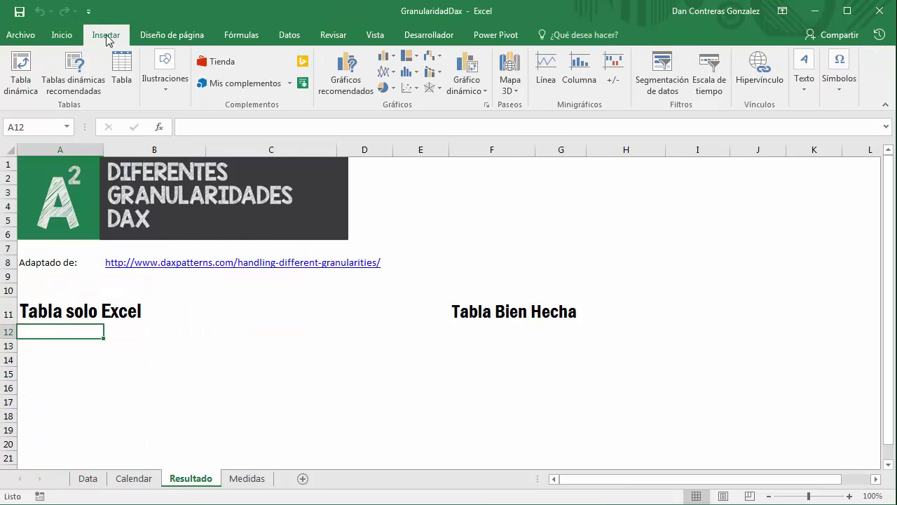
click(22, 72)
click(617, 253)
click(736, 363)
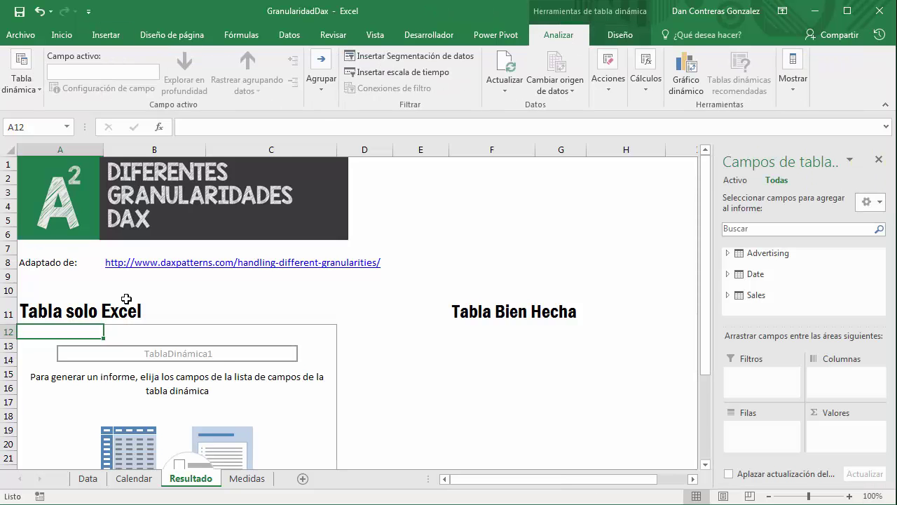
scroll(222, 362, down, 6)
scroll(222, 361, up, 4)
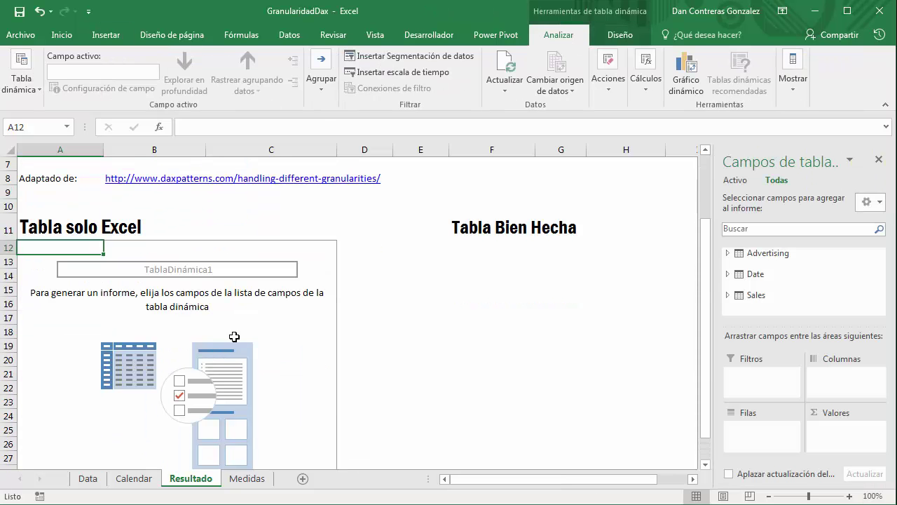
Step: Open the Power Pivot data model window via Power Pivot > Administrar
click(619, 36)
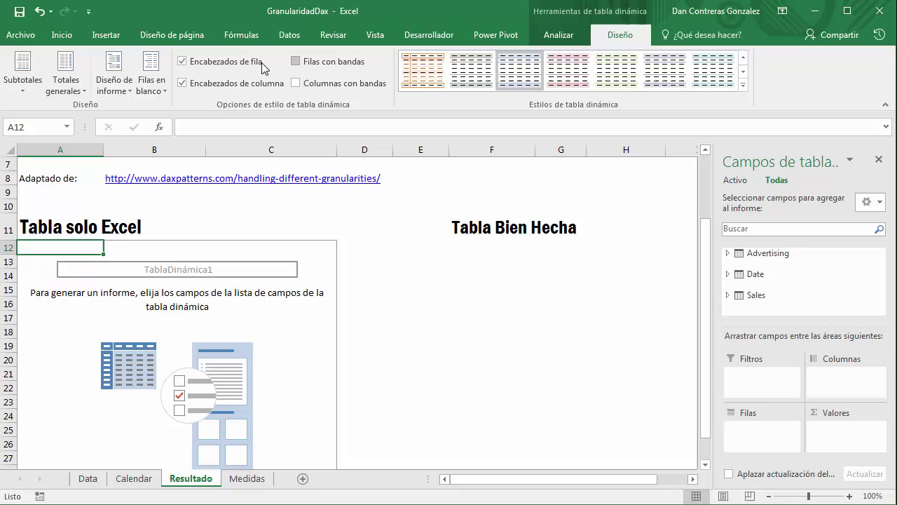
click(571, 36)
click(521, 40)
click(25, 70)
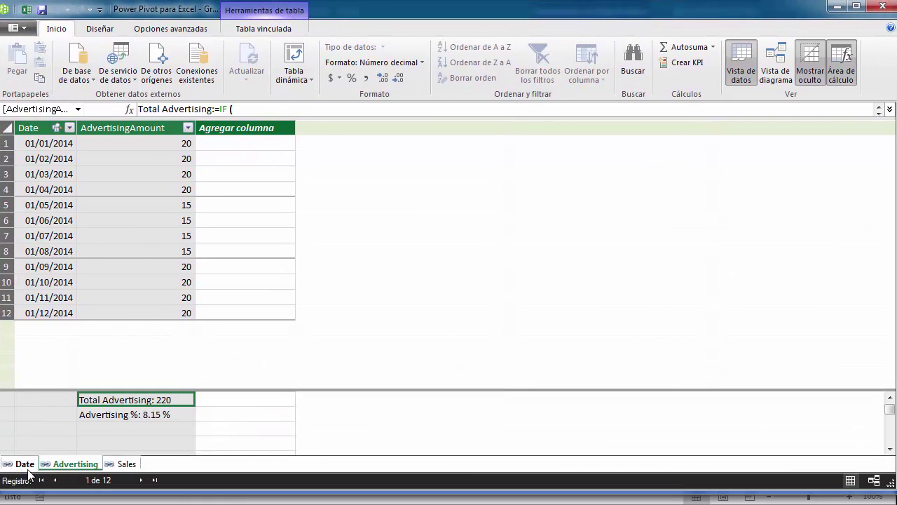
Step: Review the Date, Advertising and Sales tables, then switch to the model diagram view
click(24, 463)
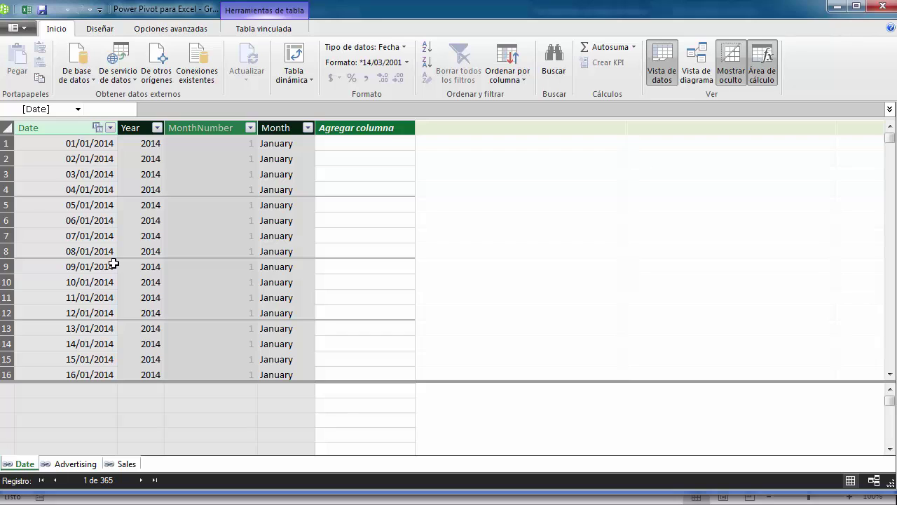
click(77, 464)
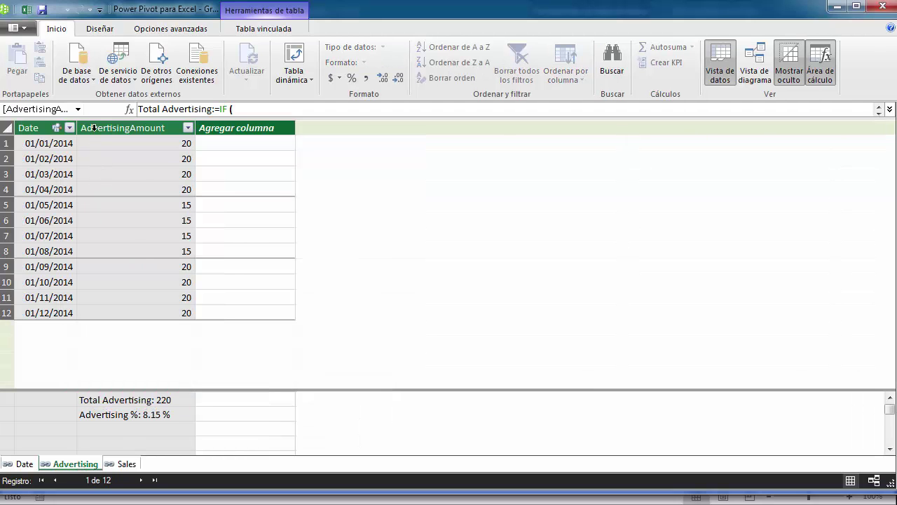
click(115, 464)
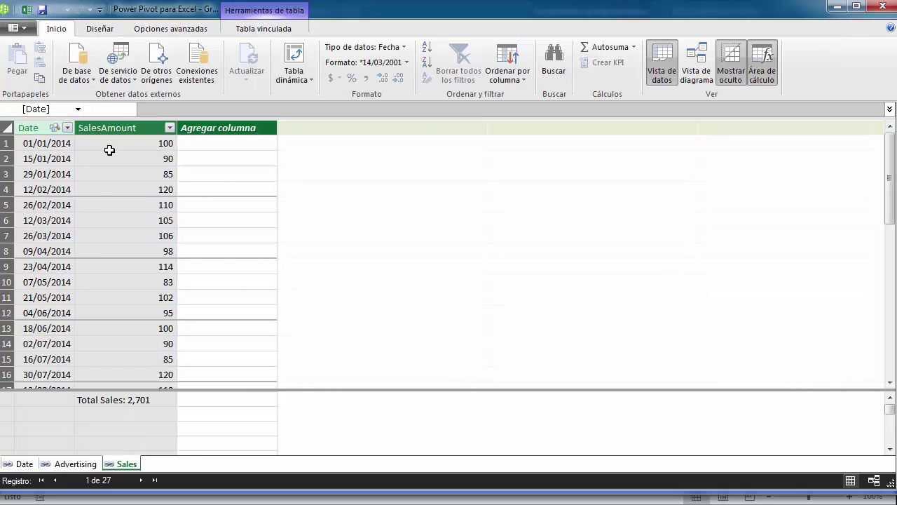
drag(890, 208, 888, 226)
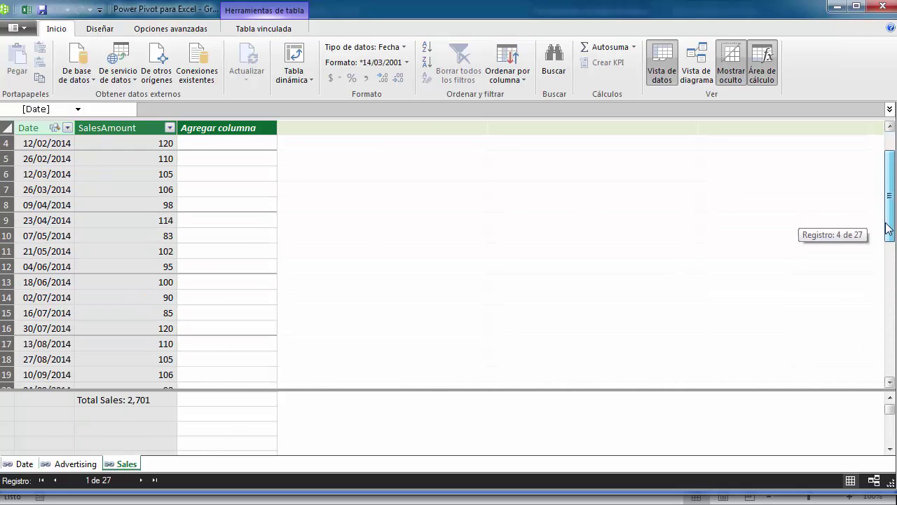
click(696, 73)
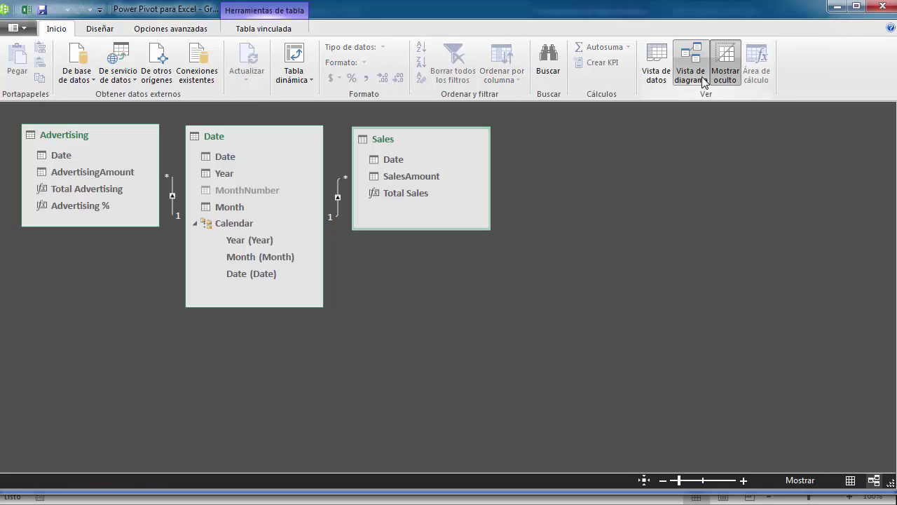
Step: Arrange the diagram with Sales right, Date centred, Advertising bottom-left, then minimize Power Pivot
drag(574, 156, 662, 164)
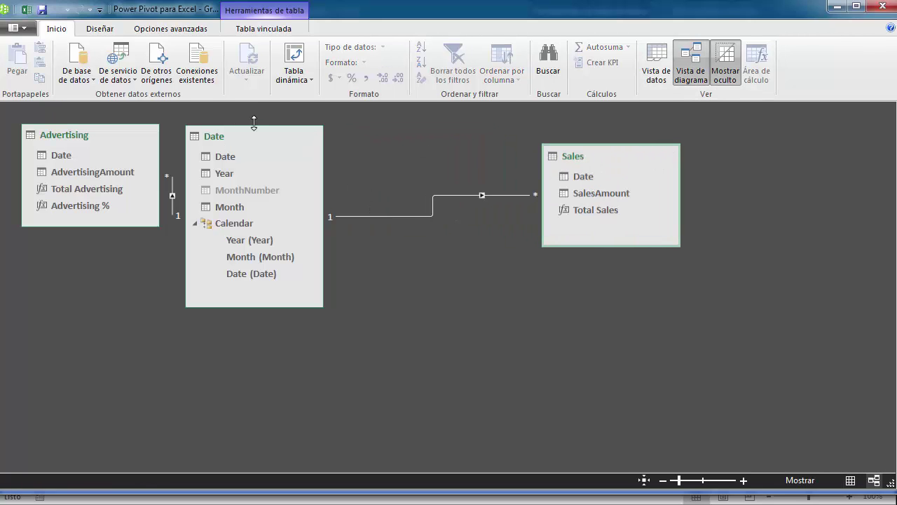
drag(263, 136, 370, 133)
mouse_move(80, 154)
mouse_down()
mouse_move(110, 300)
mouse_move(82, 373)
mouse_up()
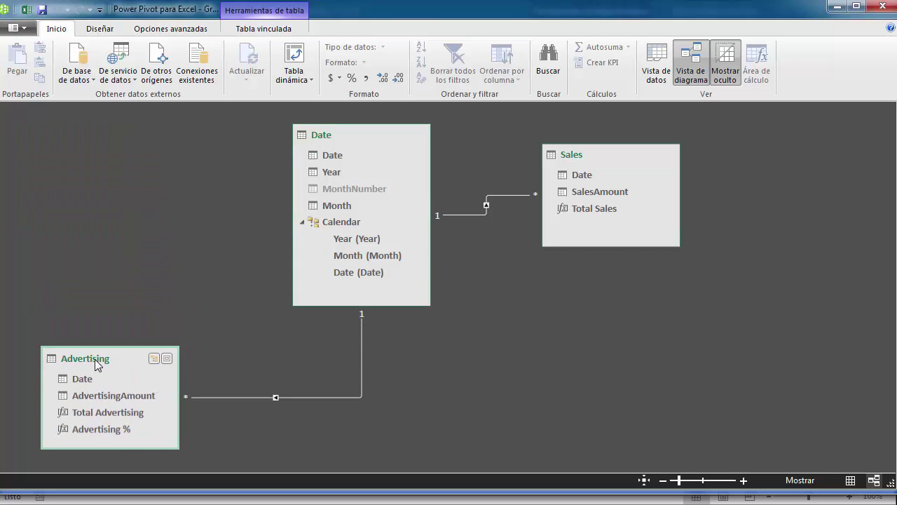
mouse_move(625, 164)
mouse_down()
mouse_move(663, 311)
mouse_move(752, 237)
mouse_up()
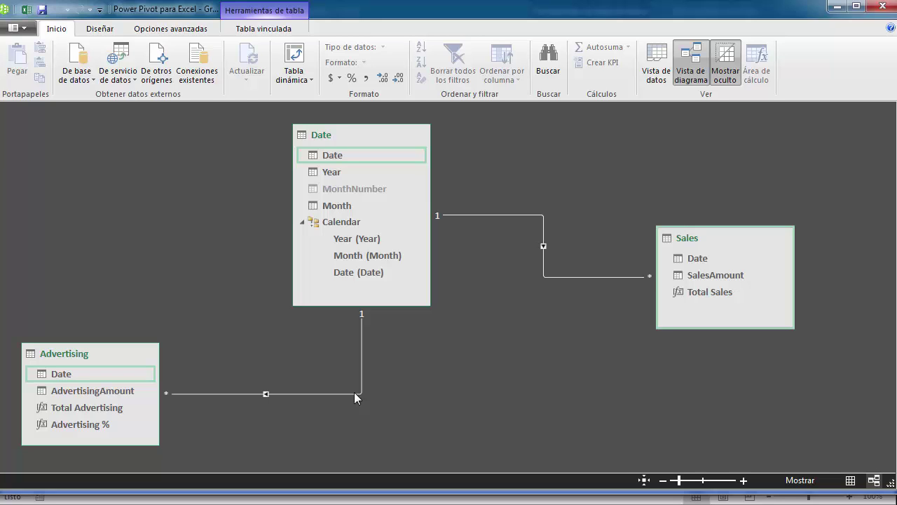
drag(328, 138, 293, 140)
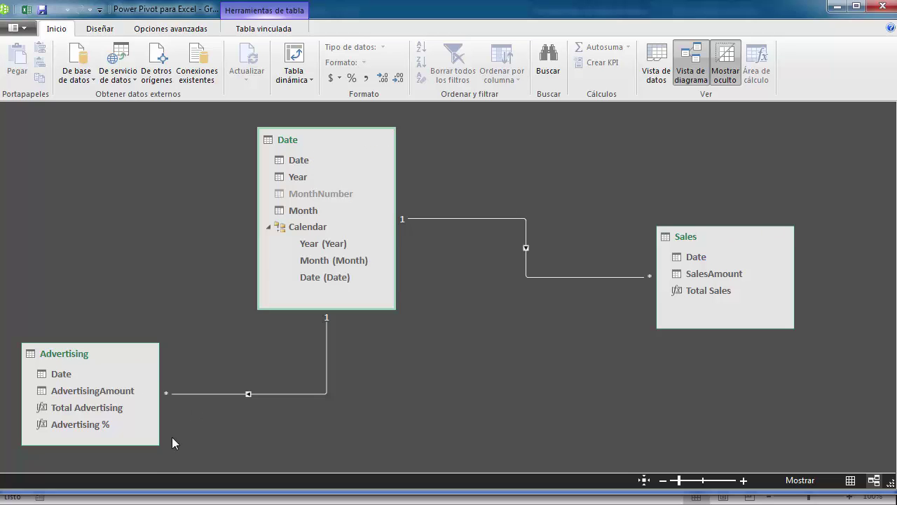
click(836, 6)
Step: Sum AdvertisingAmount by Calendar rows, expanding 2014 into months and January into dates
scroll(273, 336, down, 1)
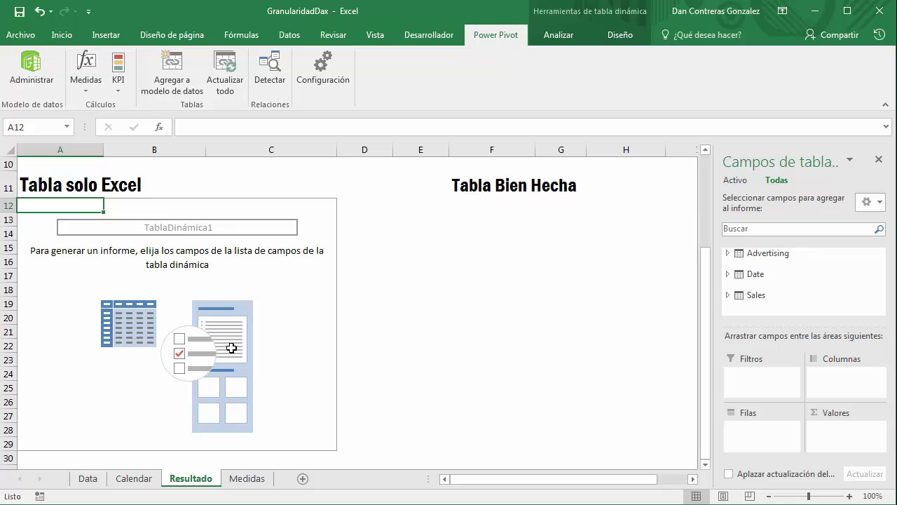
click(736, 255)
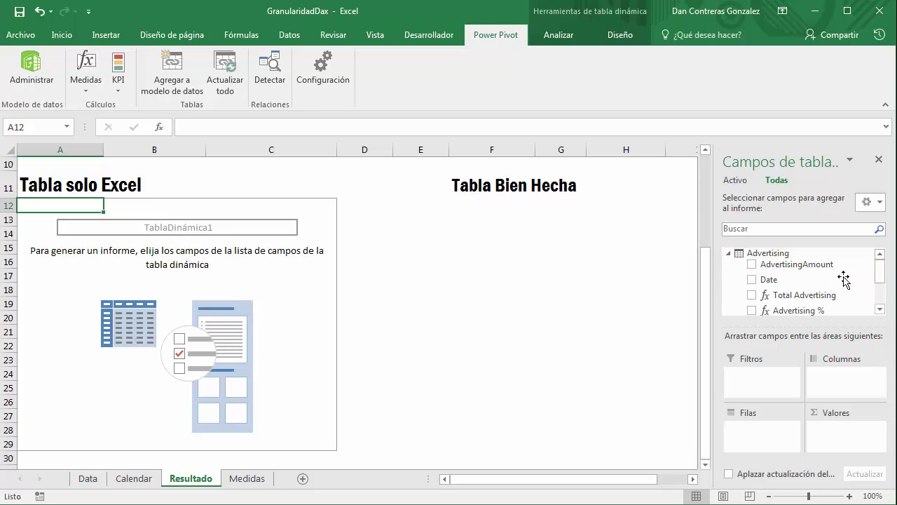
drag(851, 263, 845, 430)
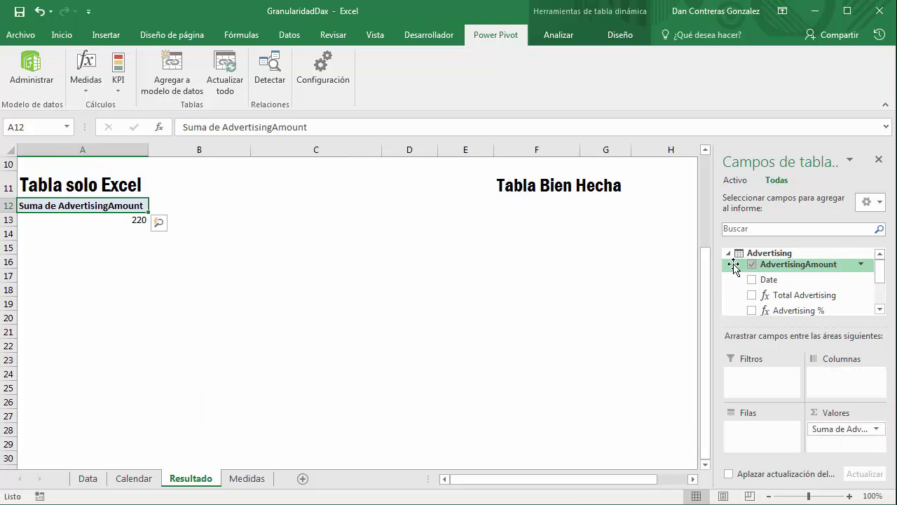
click(728, 253)
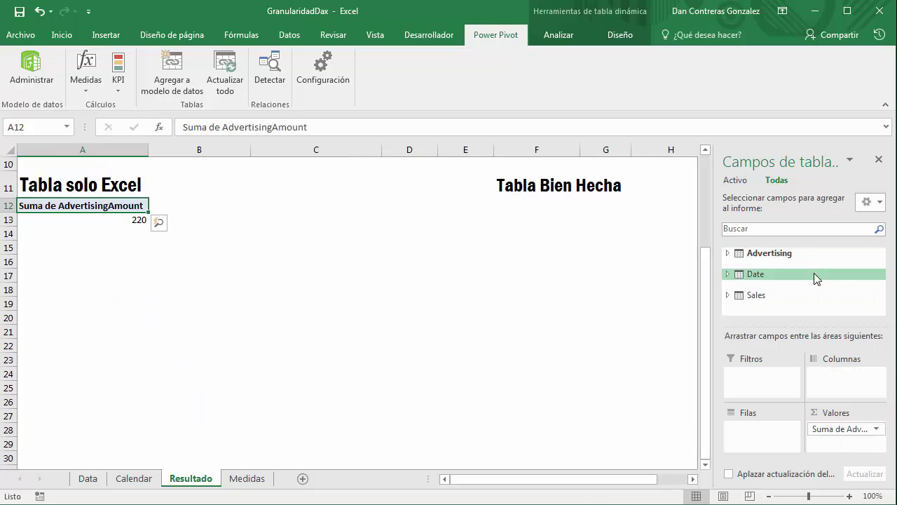
click(728, 274)
drag(792, 286, 757, 439)
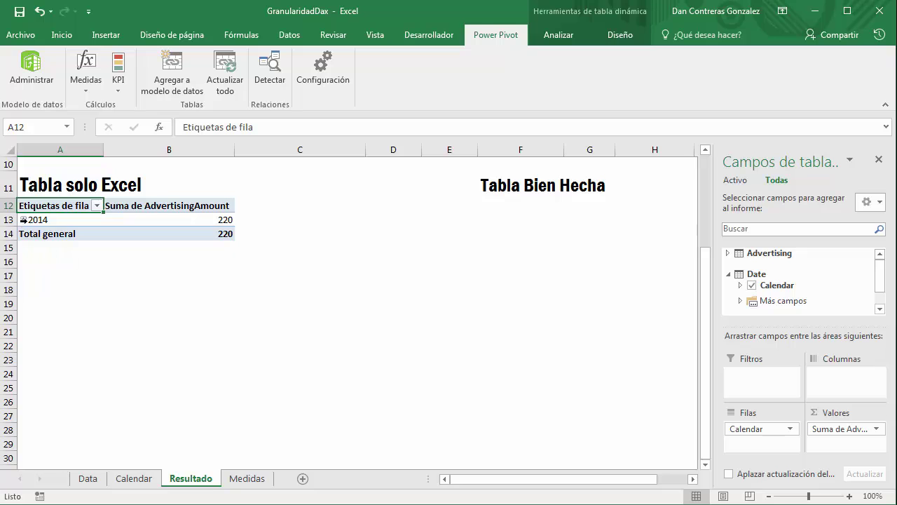
click(23, 219)
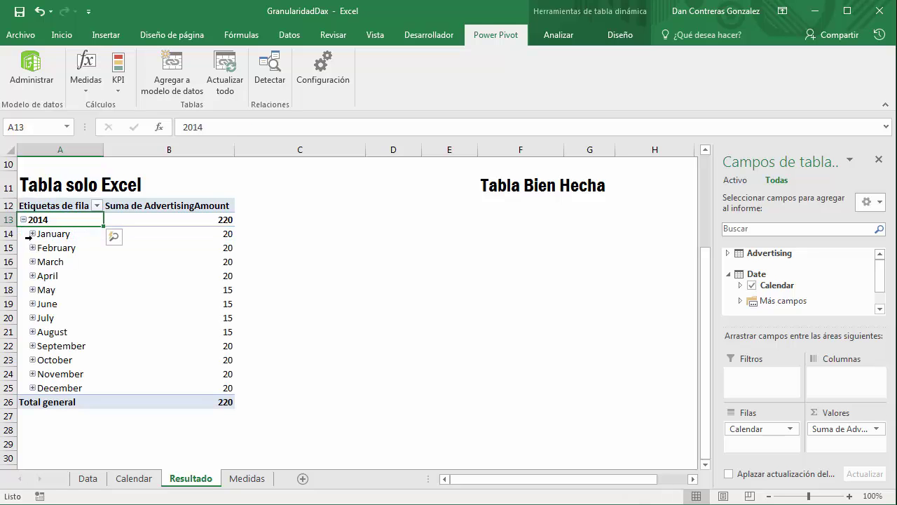
click(32, 233)
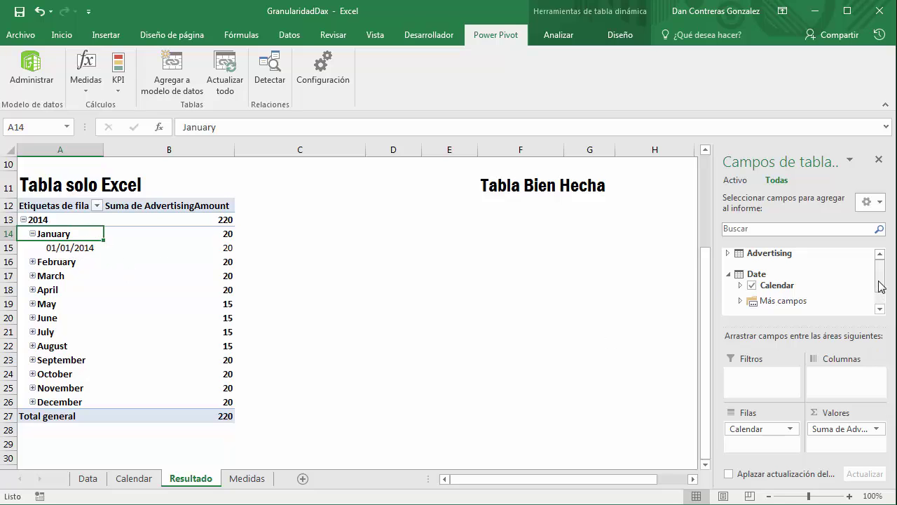
Step: Add the SalesAmount sum as a second value in the pivot
scroll(877, 289, down, 1)
scroll(732, 310, down, 1)
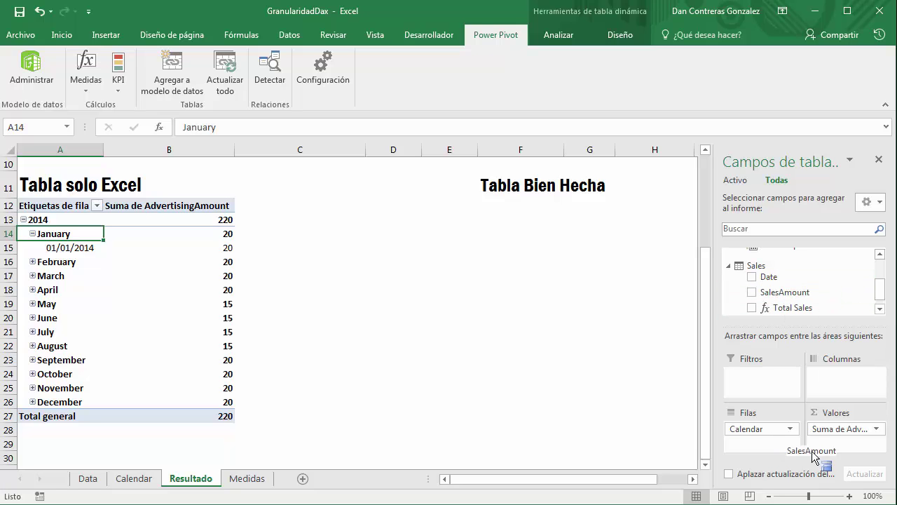
drag(786, 294, 824, 448)
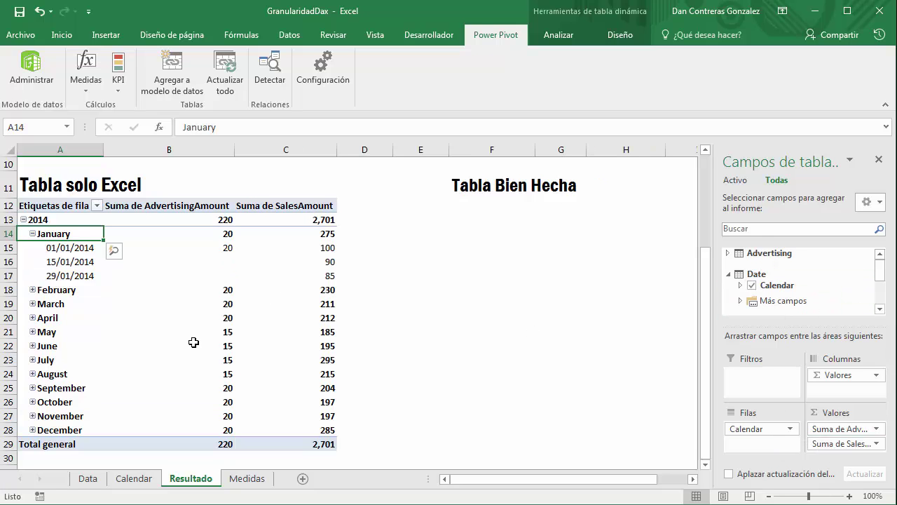
click(491, 317)
scroll(424, 342, up, 3)
scroll(306, 408, down, 2)
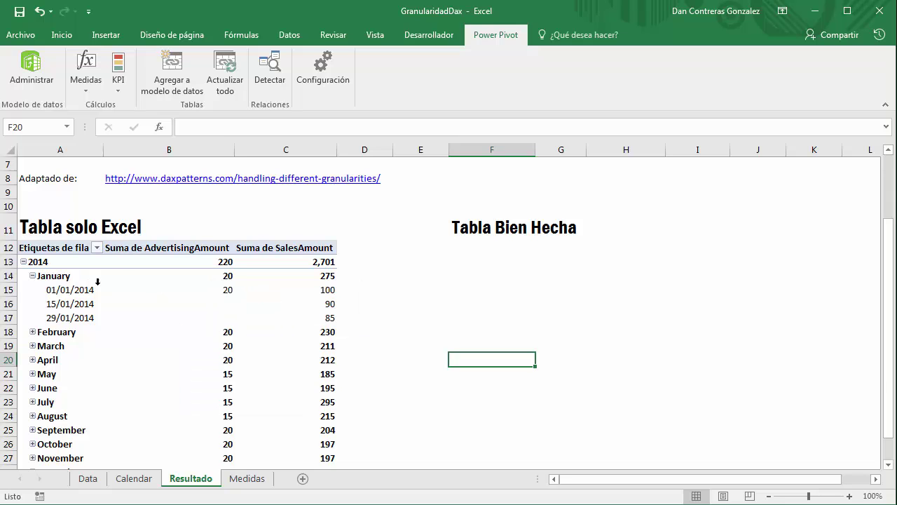
Step: Expand February by date and check daily sales like 85, 120 and 110
click(33, 332)
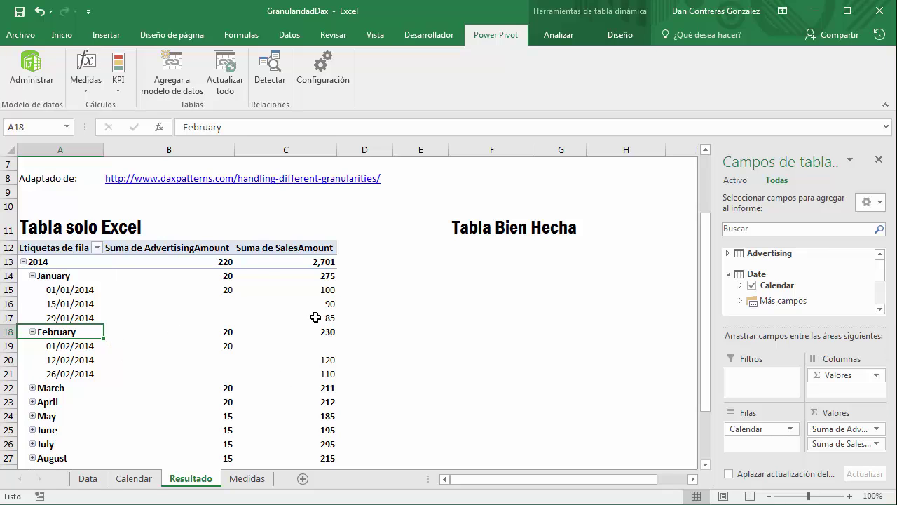
click(323, 289)
click(317, 321)
click(316, 331)
click(312, 344)
click(311, 359)
click(306, 372)
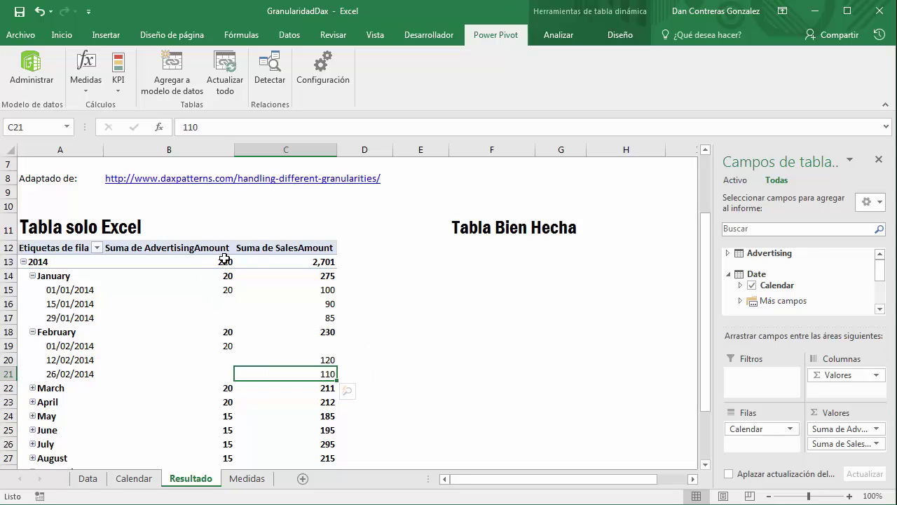
mouse_move(235, 319)
scroll(823, 300, down, 2)
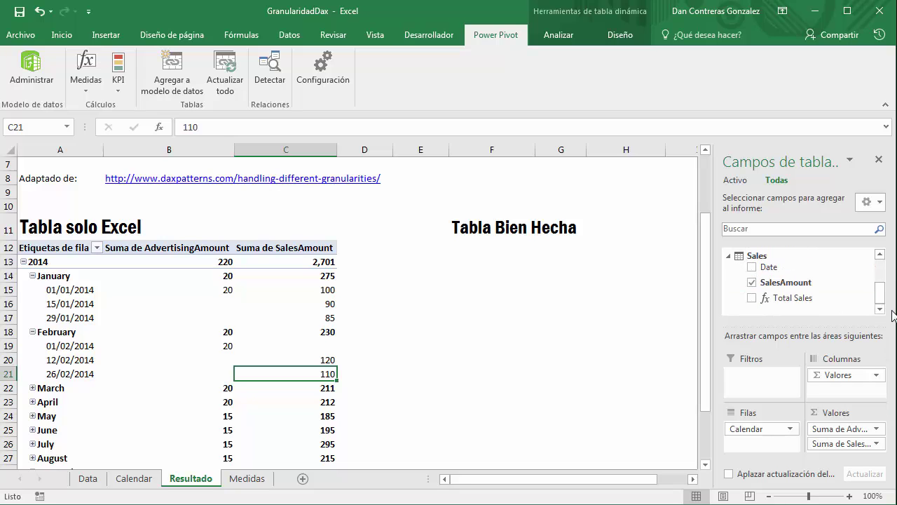
key(Down)
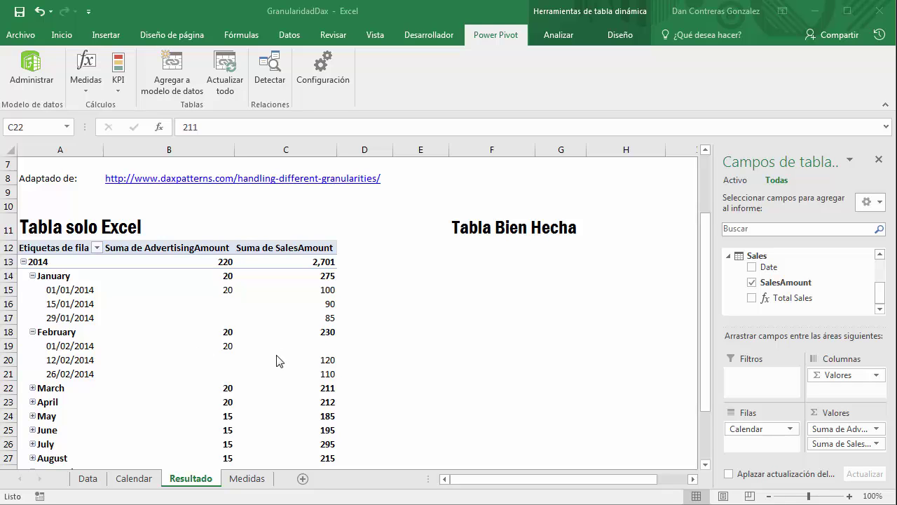
Step: Review the Total Advertising measure's IF and NOT ISFILTERED lines on Medidas, then open Calendar
click(248, 478)
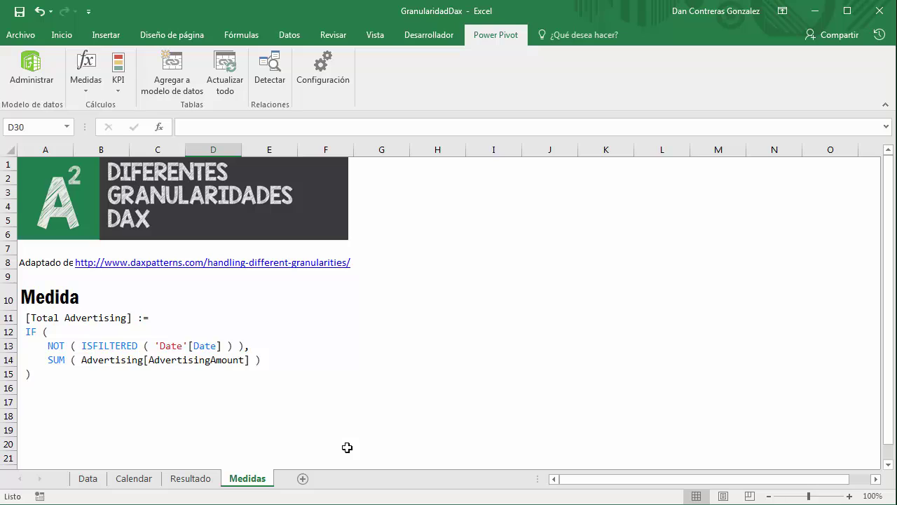
click(304, 314)
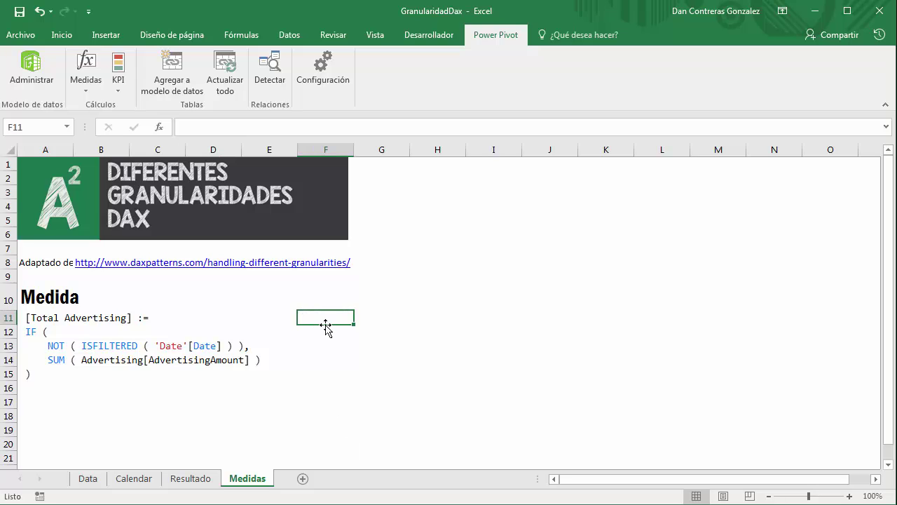
key(Down)
key(Down)
key(Down)
key(Down)
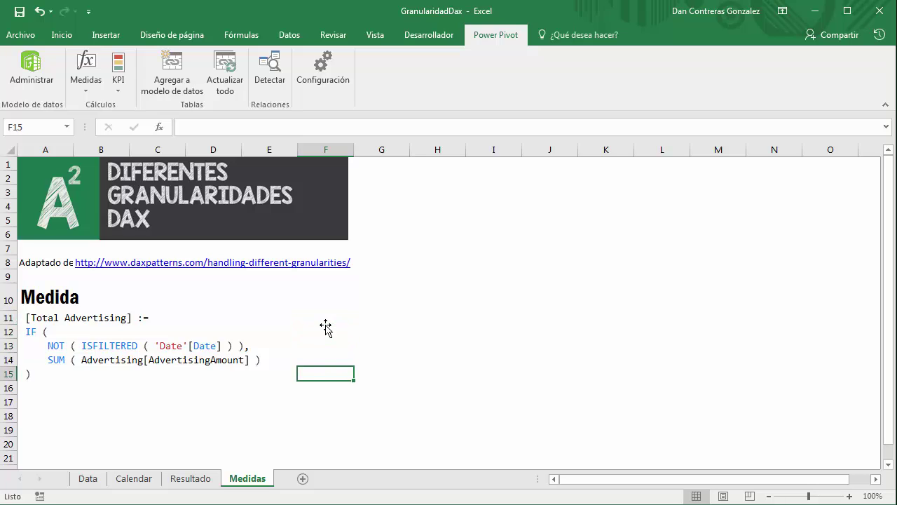
key(Up)
key(Left)
key(Left)
key(Left)
key(Left)
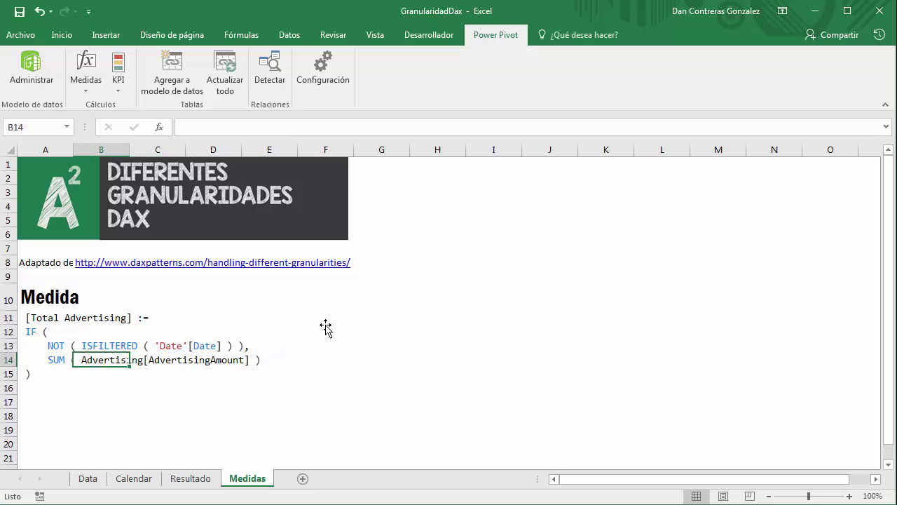
key(Left)
key(Up)
key(shift+space)
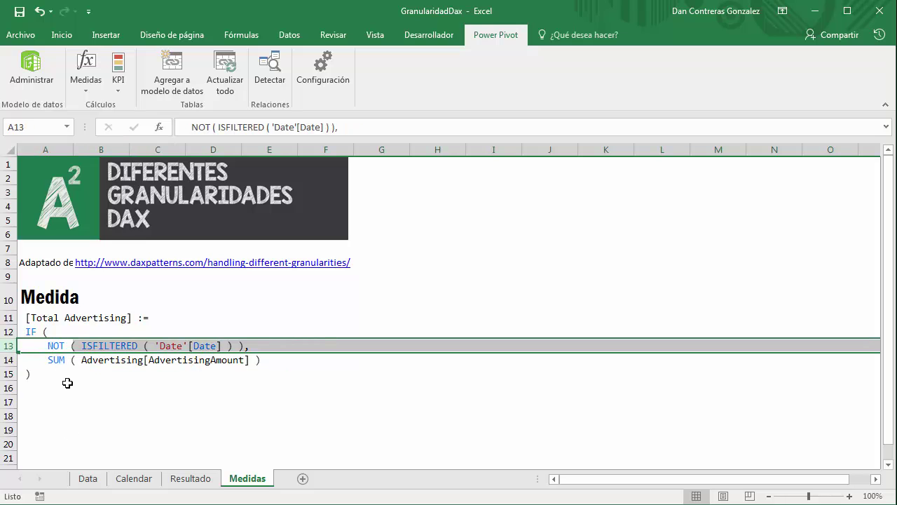
key(Up)
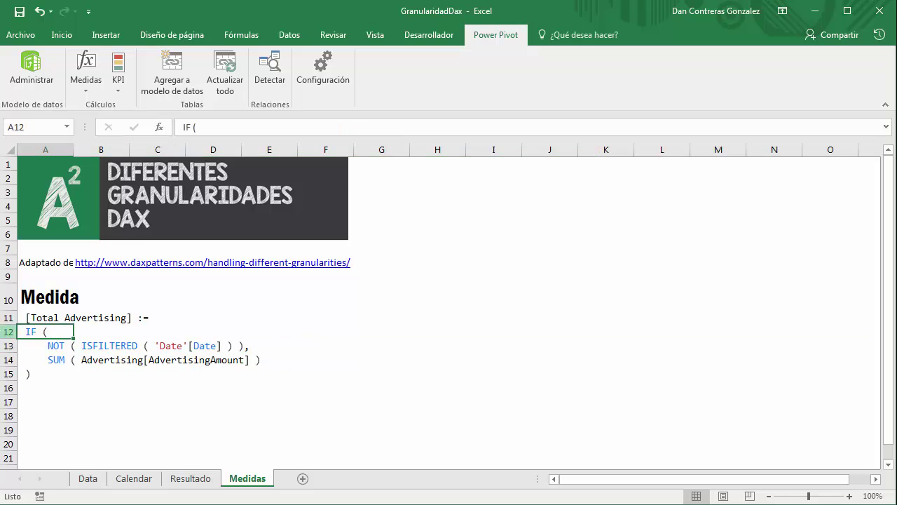
key(shift+space)
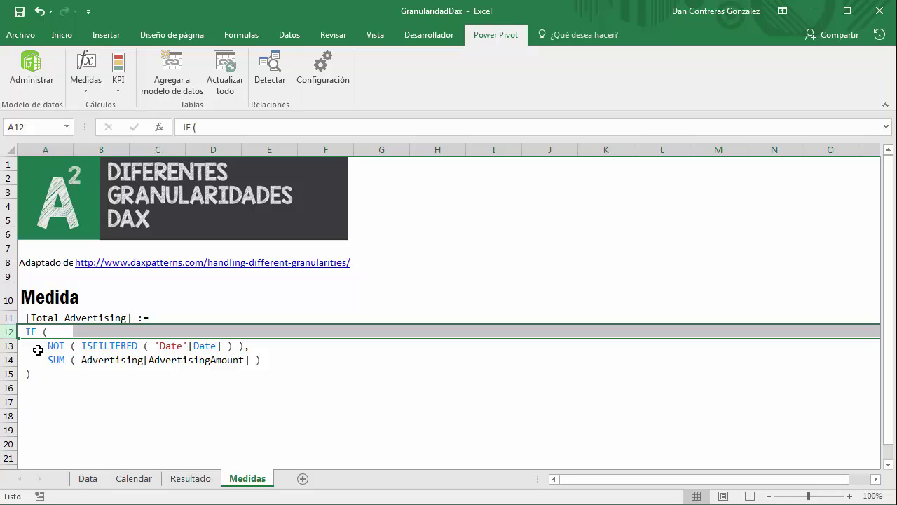
click(8, 345)
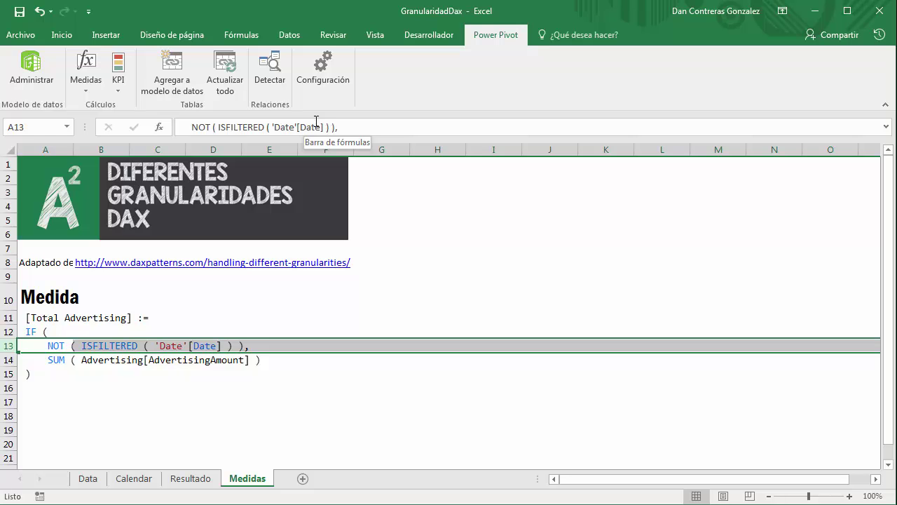
click(134, 478)
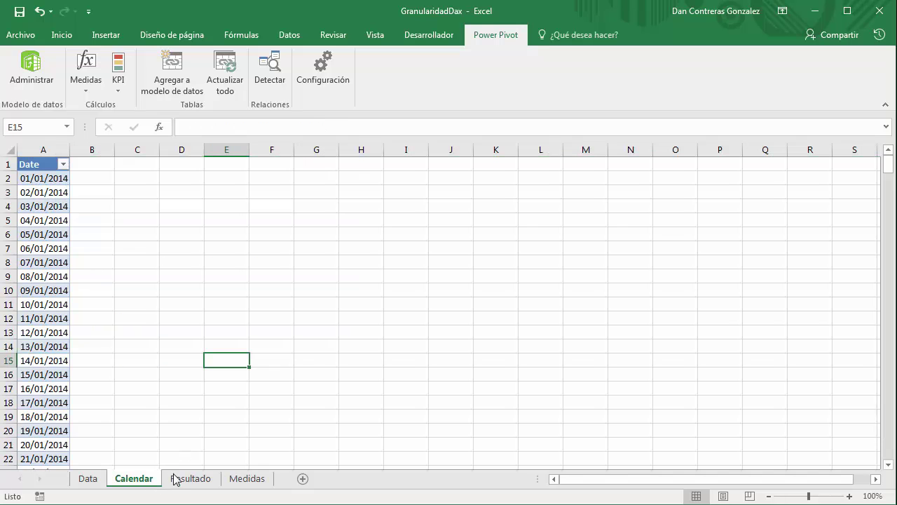
click(185, 478)
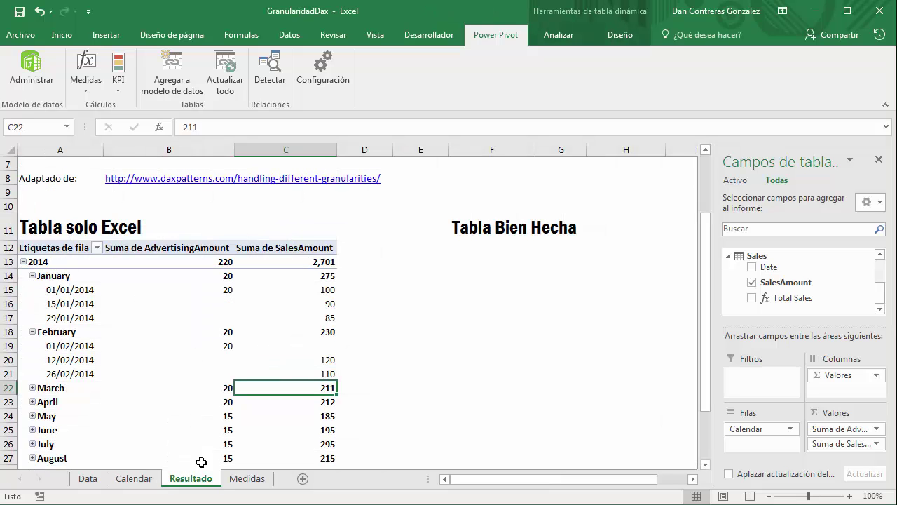
click(227, 290)
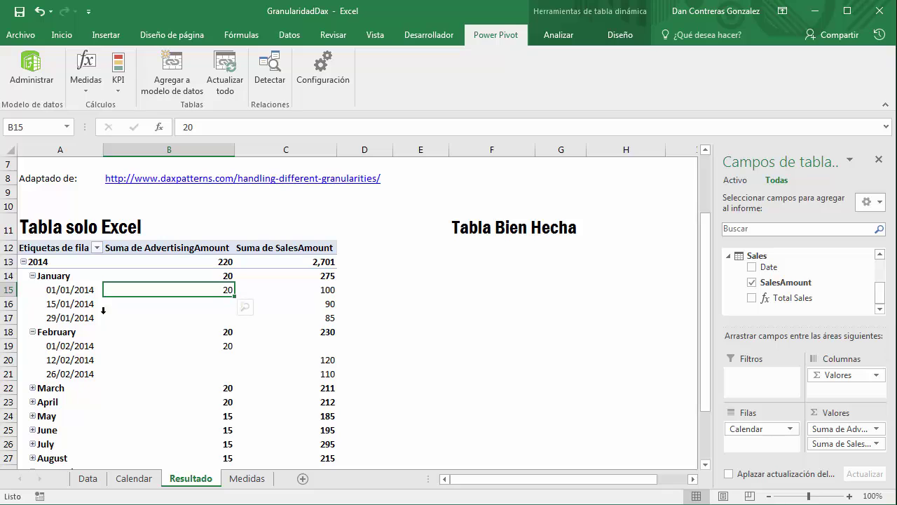
mouse_move(108, 308)
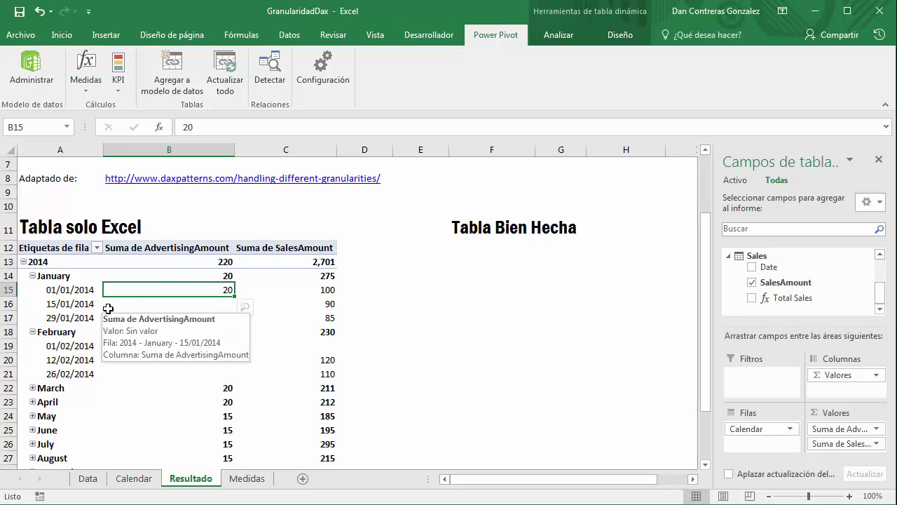
click(182, 279)
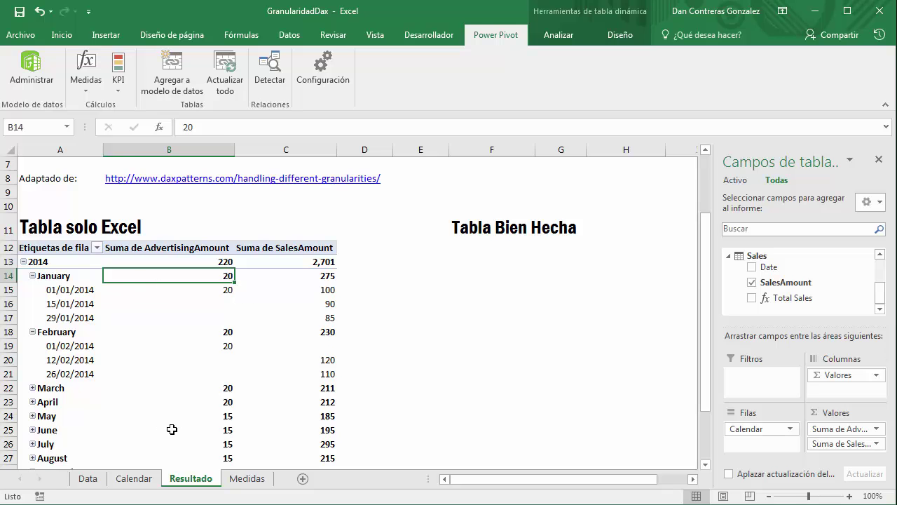
click(249, 484)
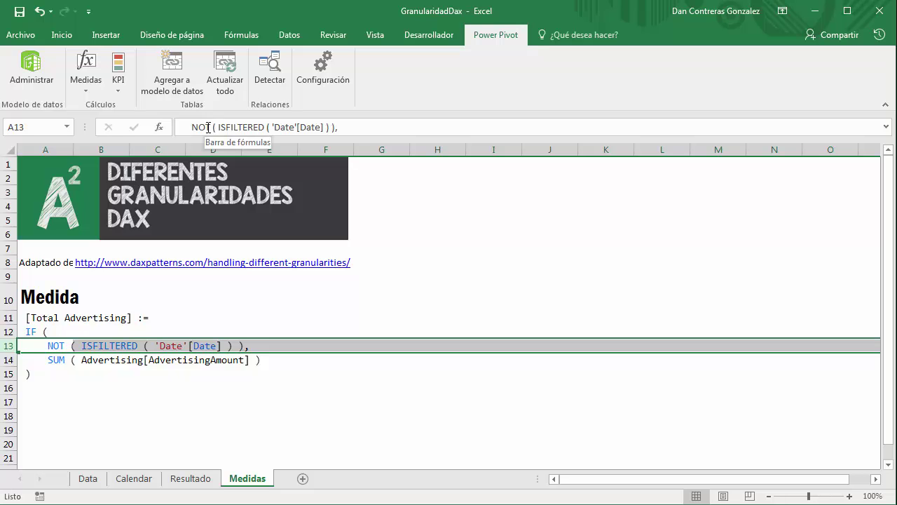
click(191, 479)
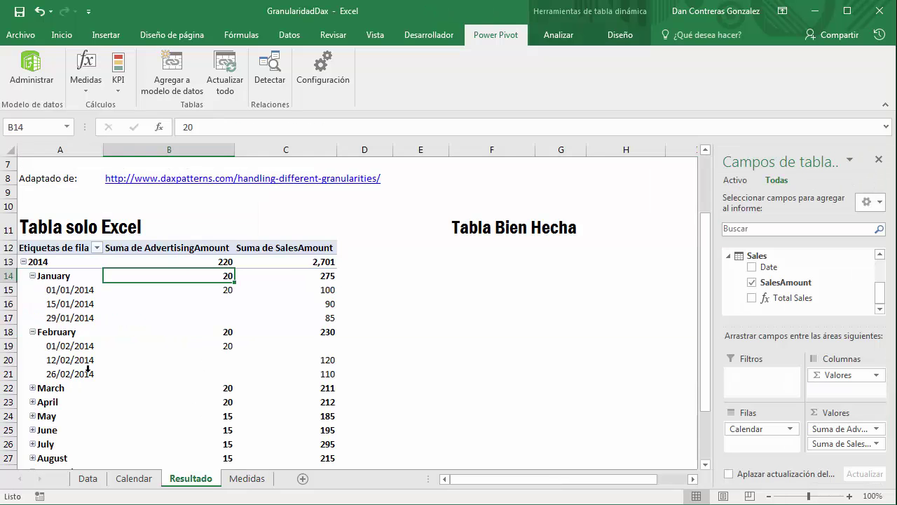
click(210, 291)
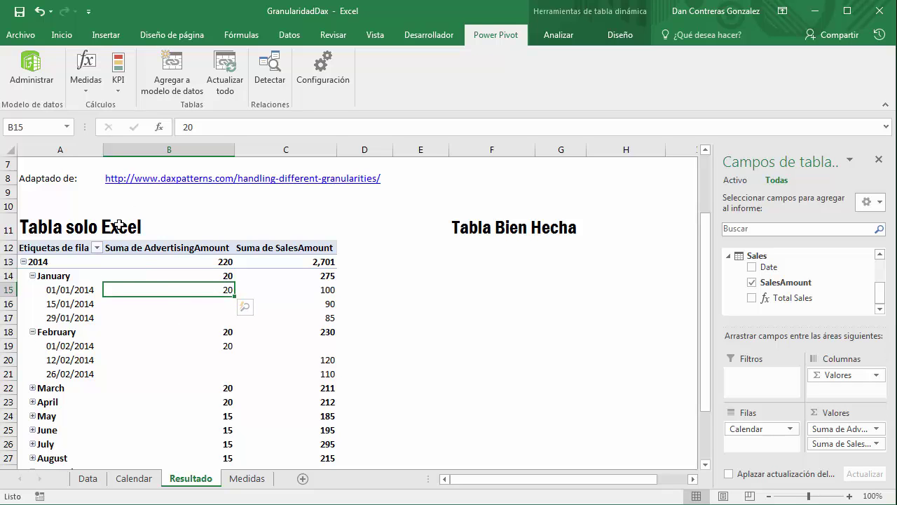
Step: Compare the measure's SUM and NOT ISFILTERED lines on Medidas against the Resultado pivots
mouse_move(170, 290)
click(240, 479)
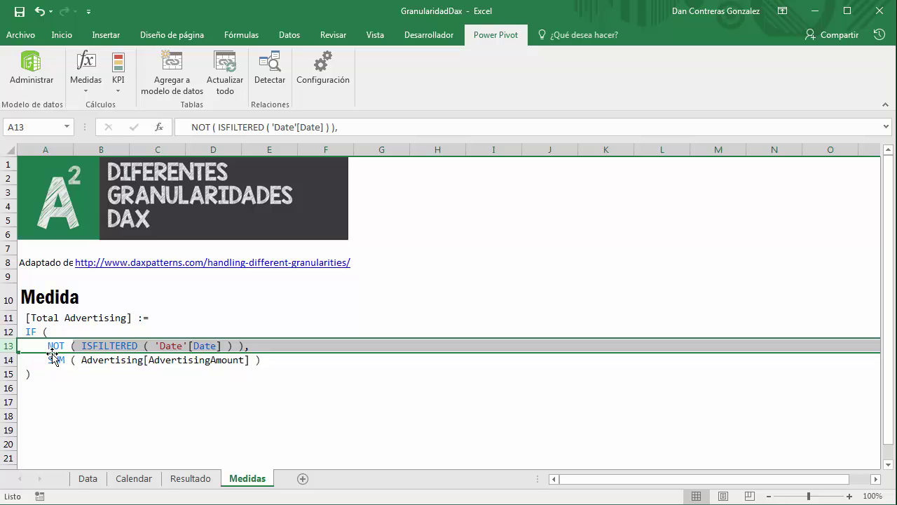
click(58, 359)
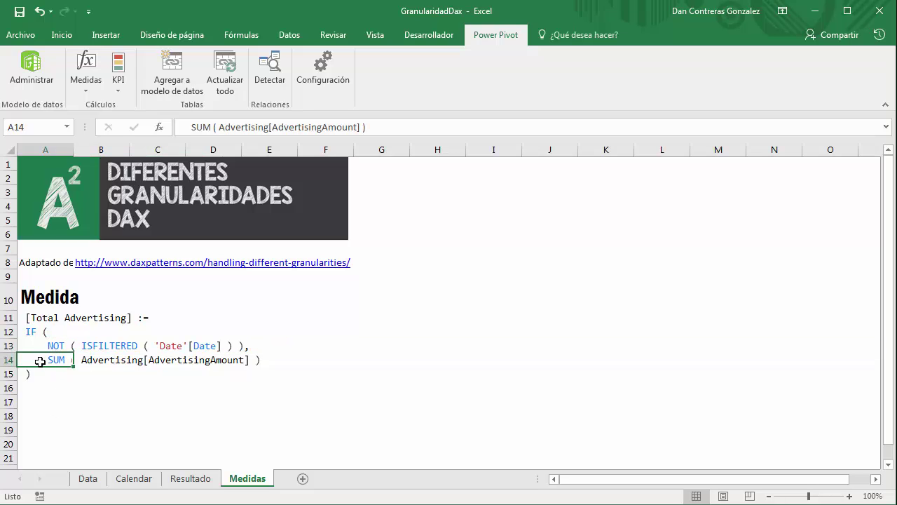
click(7, 358)
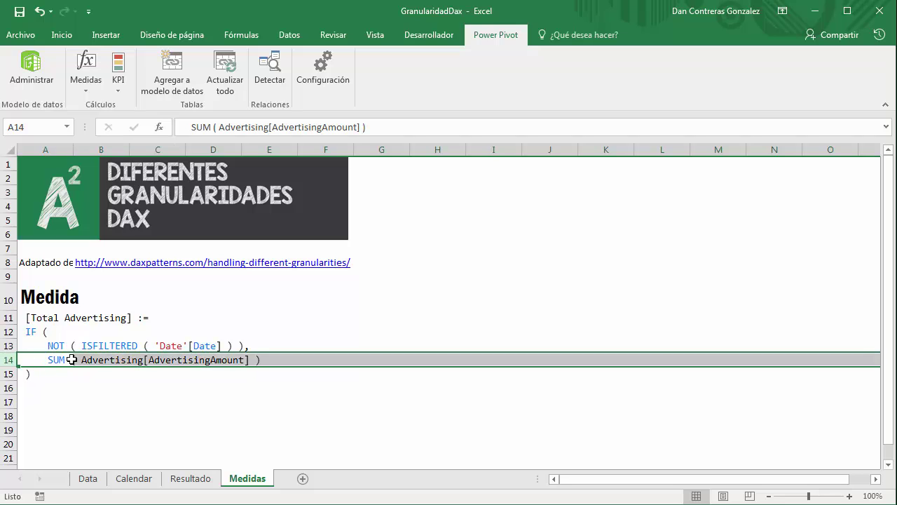
click(6, 346)
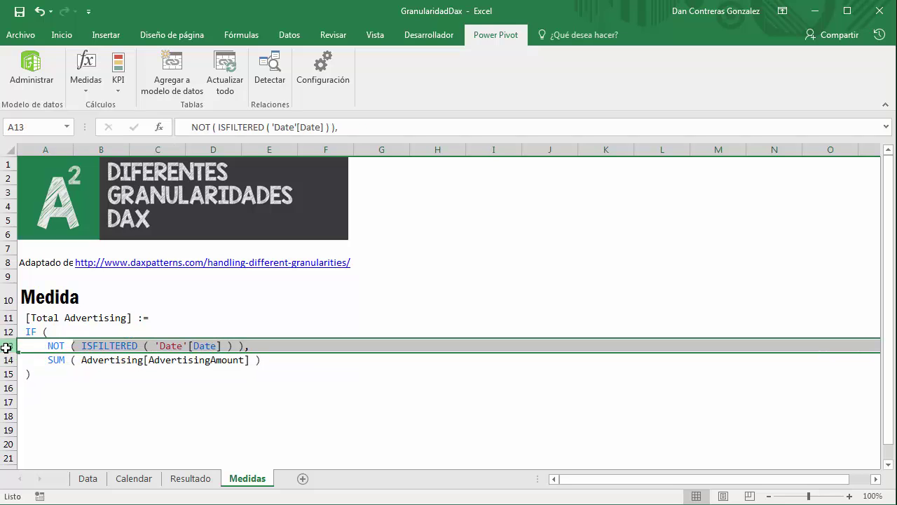
click(191, 478)
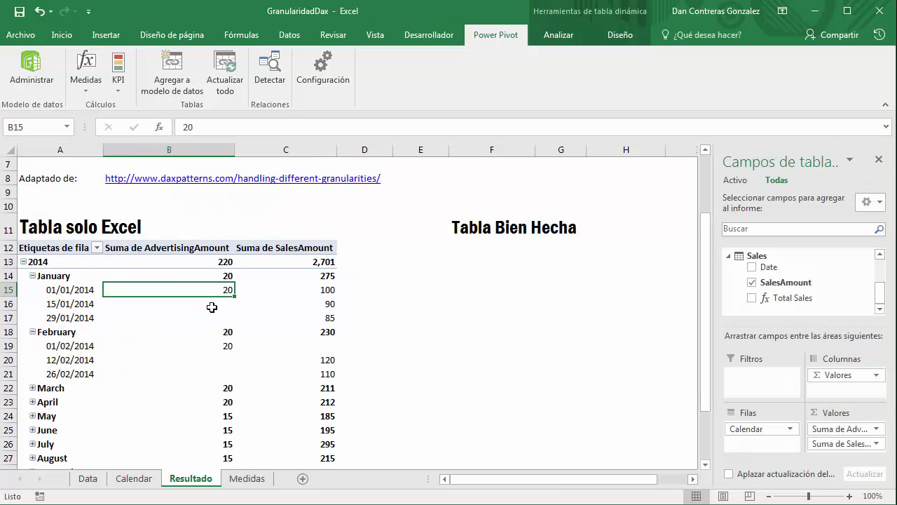
click(231, 482)
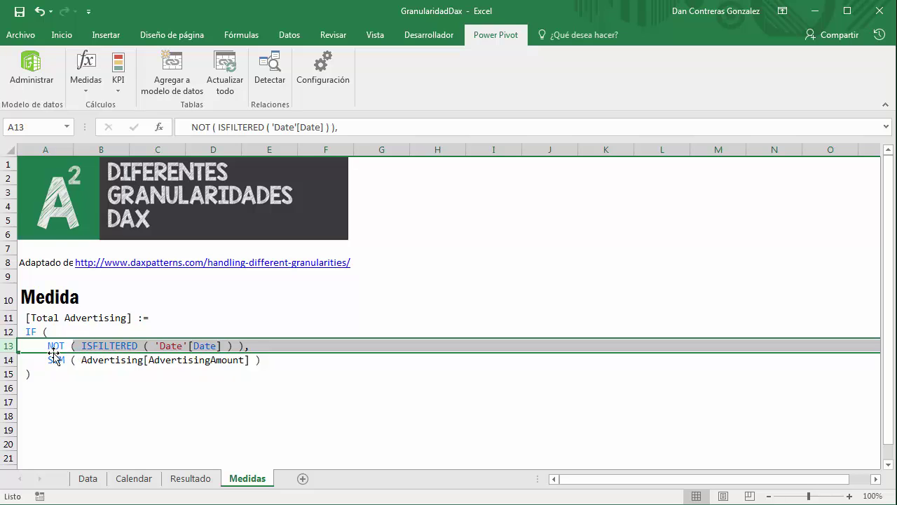
click(11, 359)
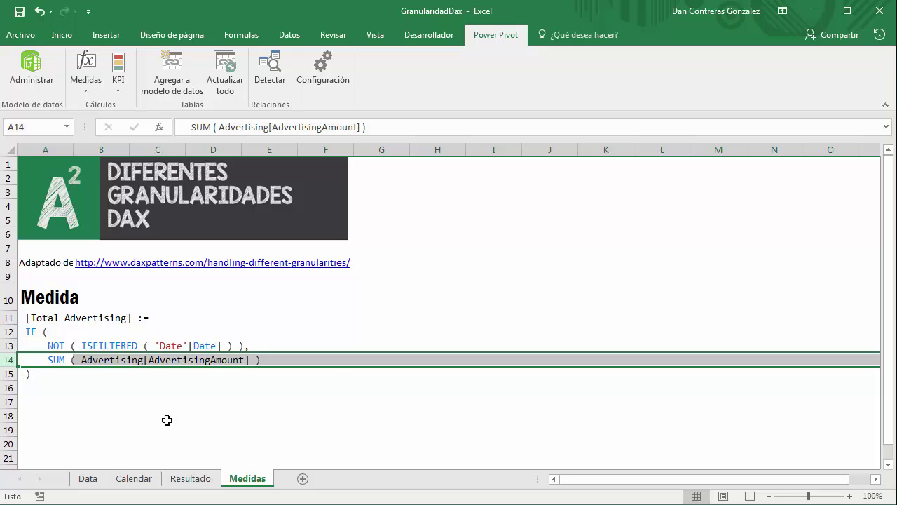
click(190, 478)
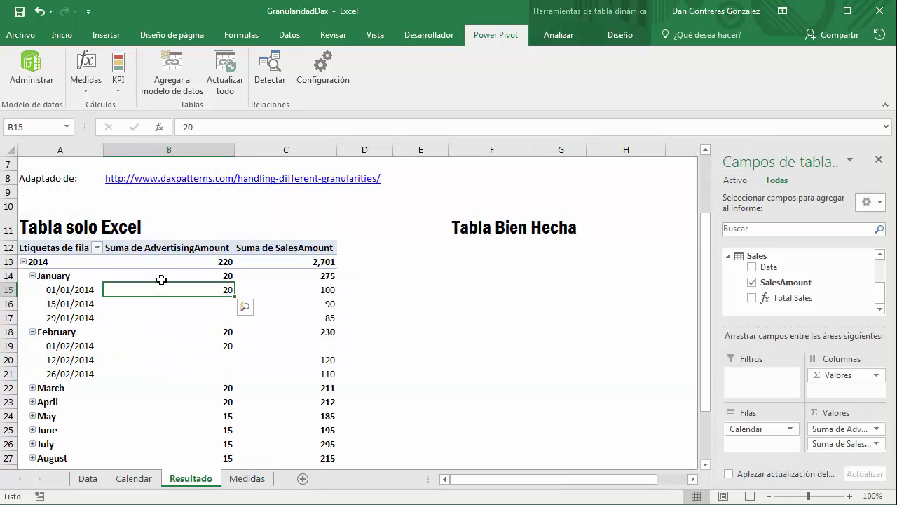
click(160, 278)
click(249, 478)
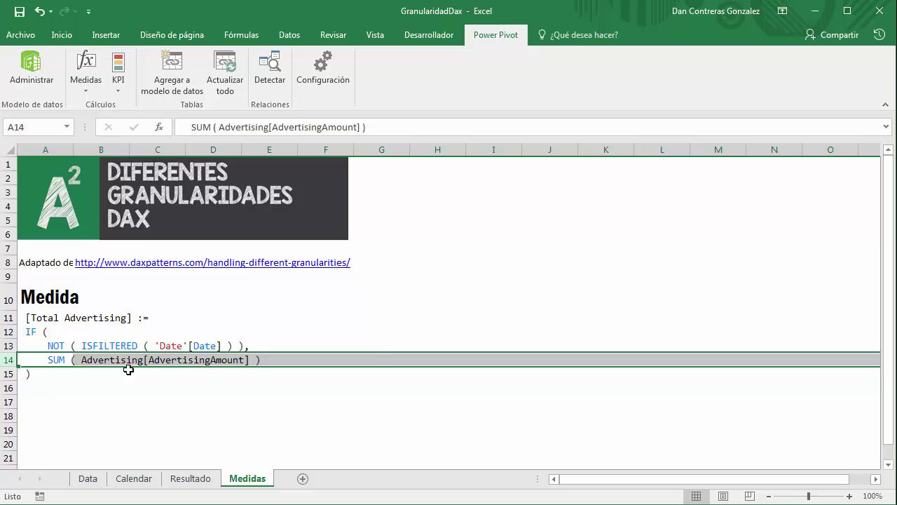
click(372, 326)
Step: Start a new measure named MktingTotal stored in the Advertising table
click(82, 79)
click(112, 102)
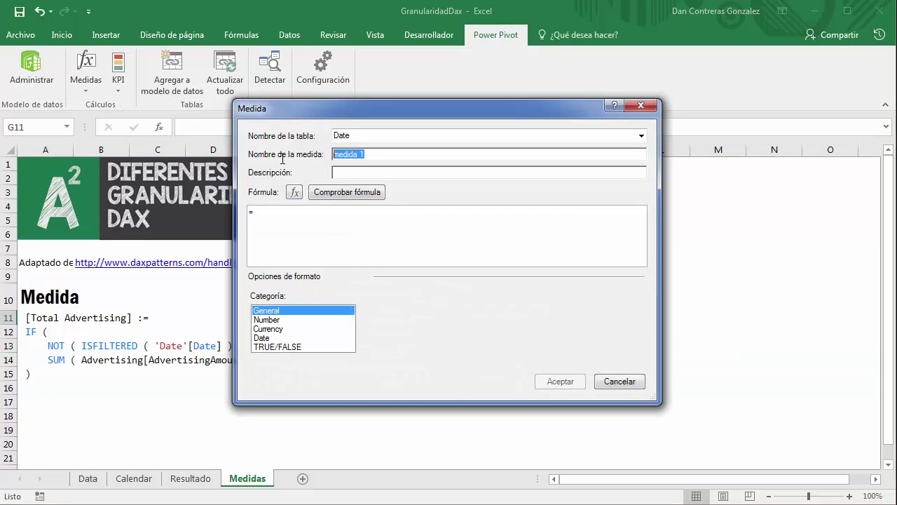
text(A)
text(MktingTotal)
click(641, 136)
click(537, 168)
click(641, 136)
click(484, 159)
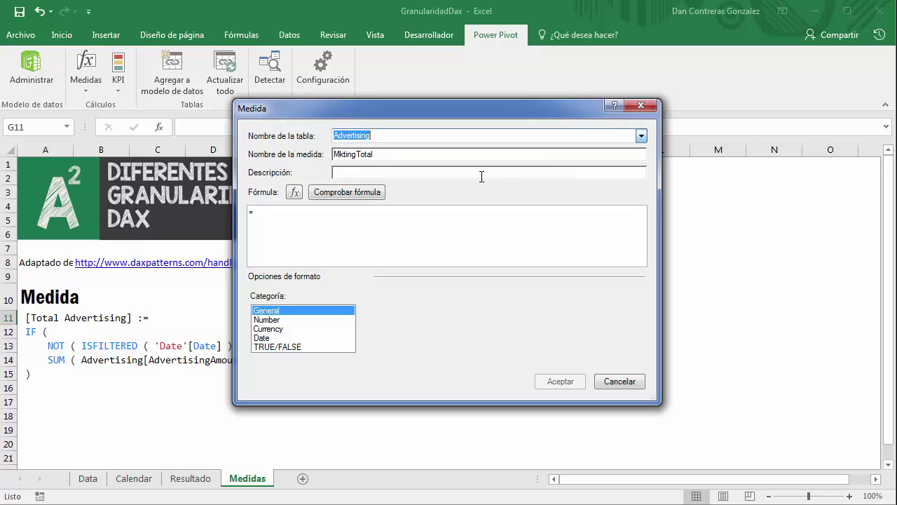
click(337, 225)
drag(330, 113, 465, 114)
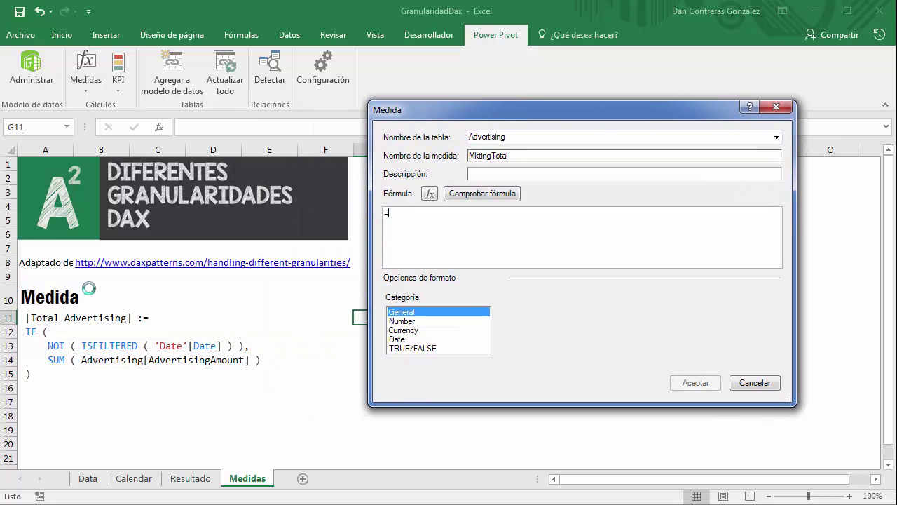
Step: Enter the formula =IF(NOT(ISFILTERED('Date'[Date])),SUM(Advertising[AdvertisingAmount]))
text(if()
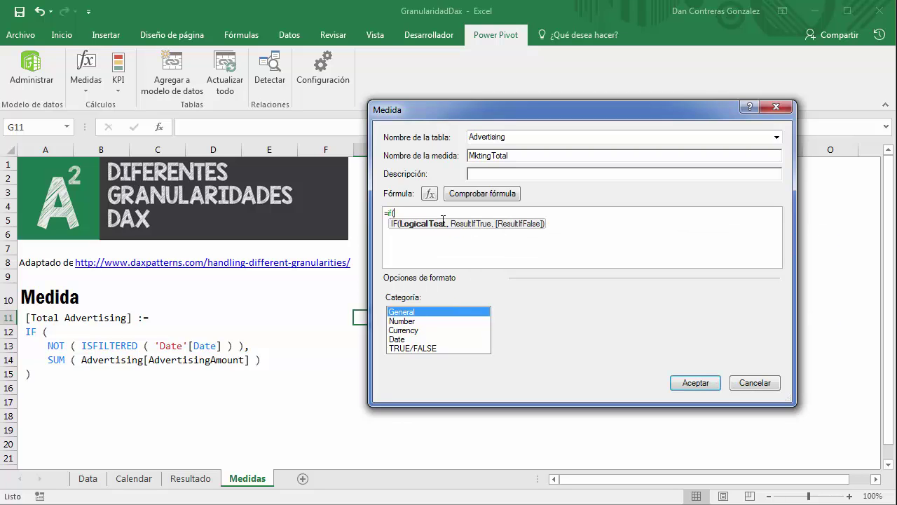
text(not(isfiltered()
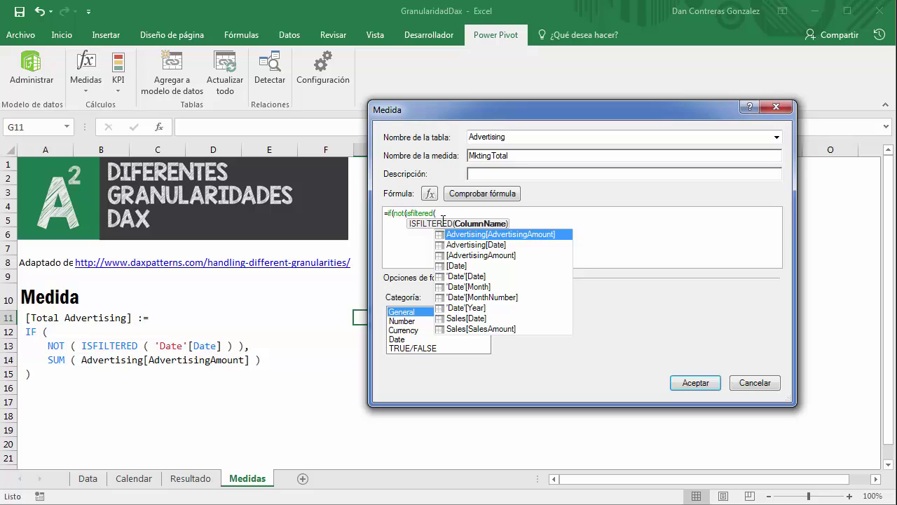
text(date)
key(Down)
key(Down)
key(Tab)
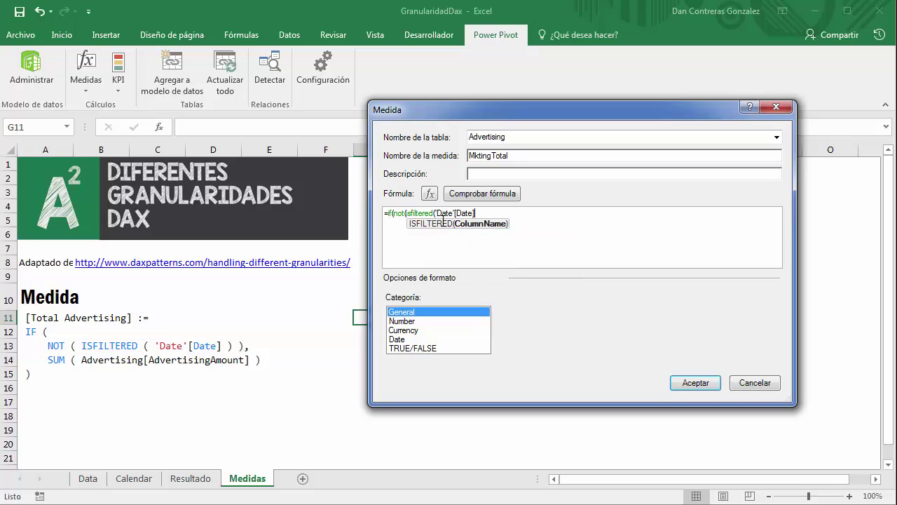
text())
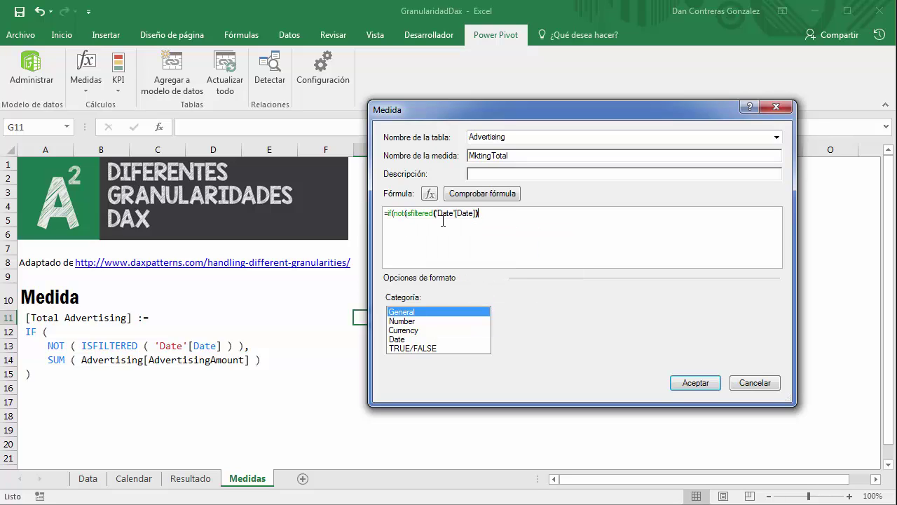
text()=)
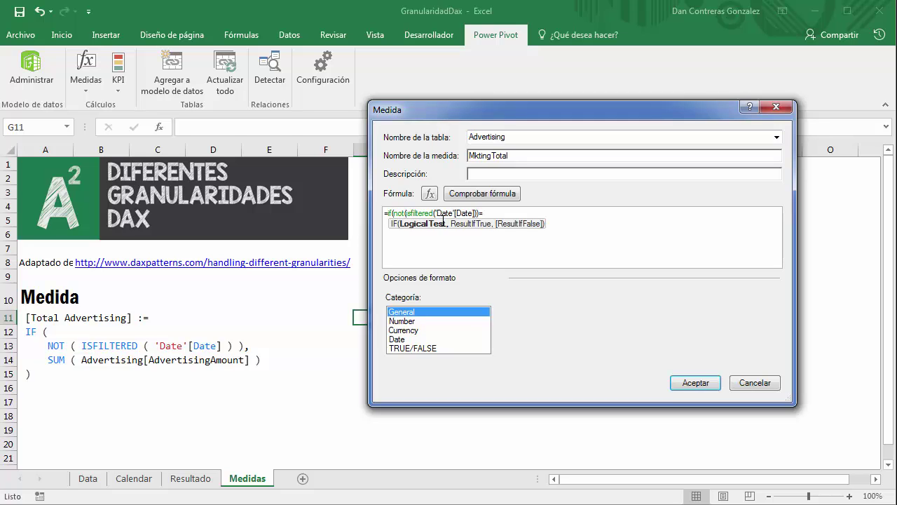
key(BackSpace)
text(,sum)
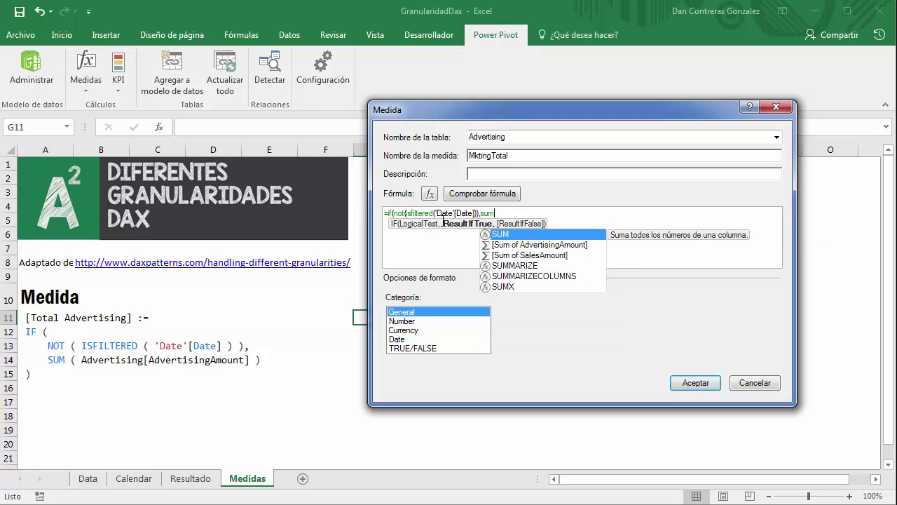
text(()
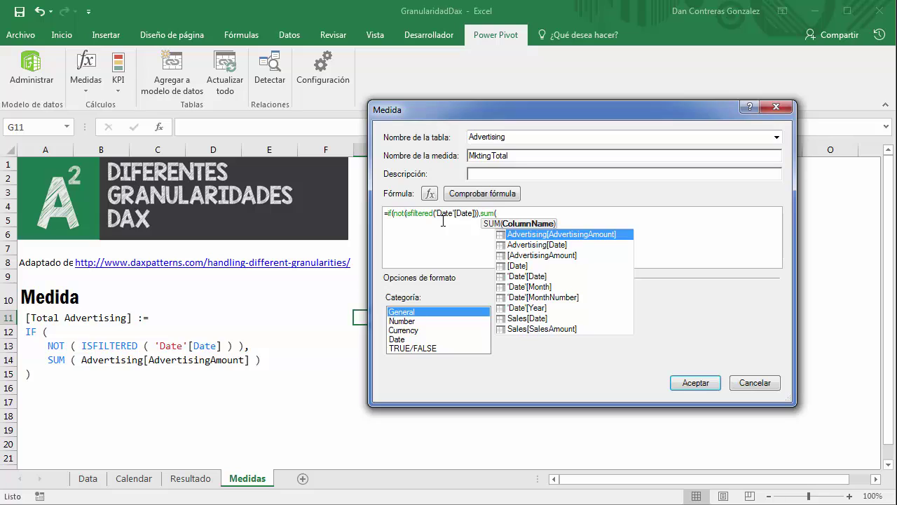
key(Tab)
text(),)
key(BackSpace)
text())
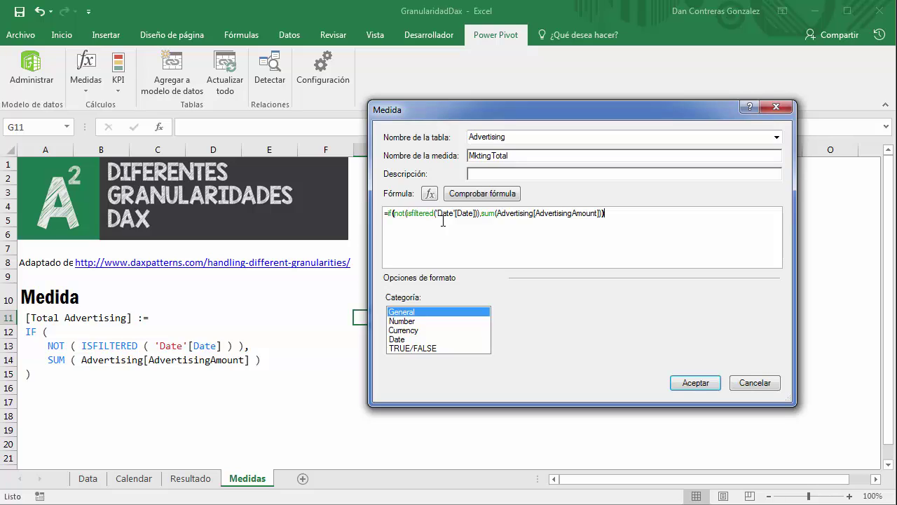
key(BackSpace)
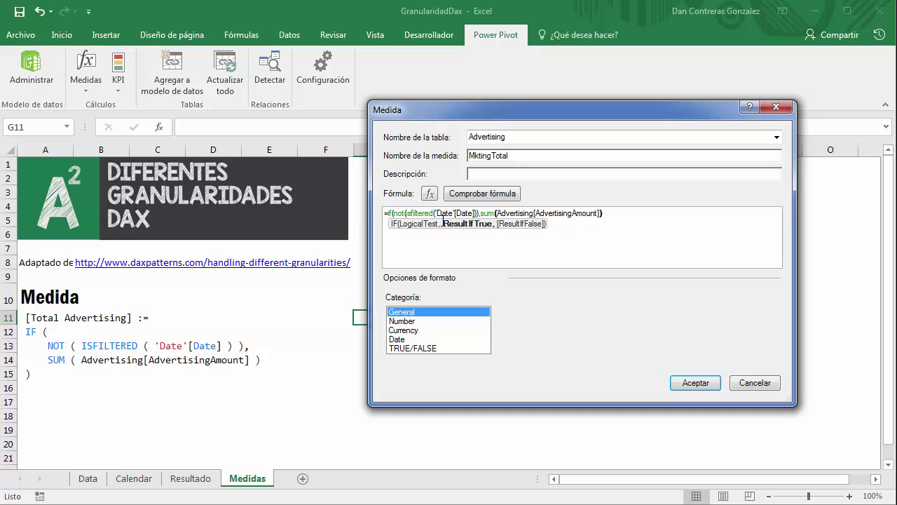
text())
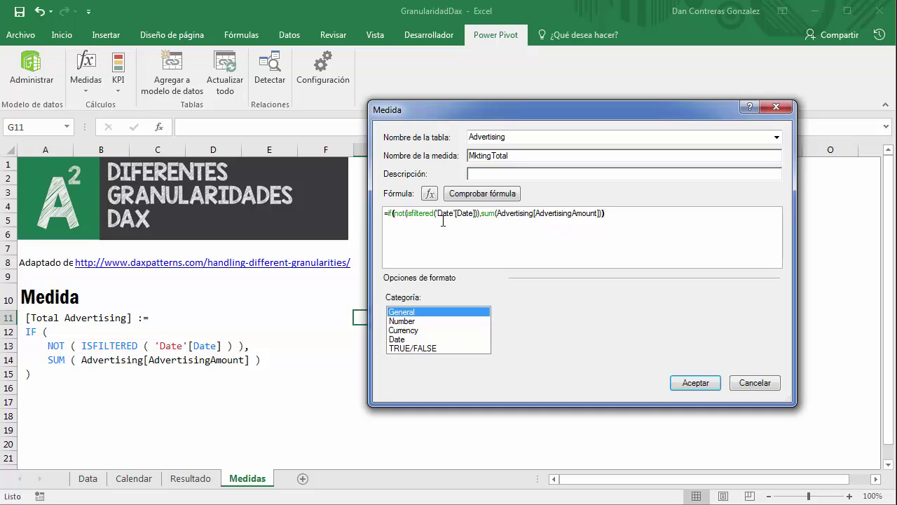
Step: Check the formula, format it as a decimal number, and save the measure
click(467, 198)
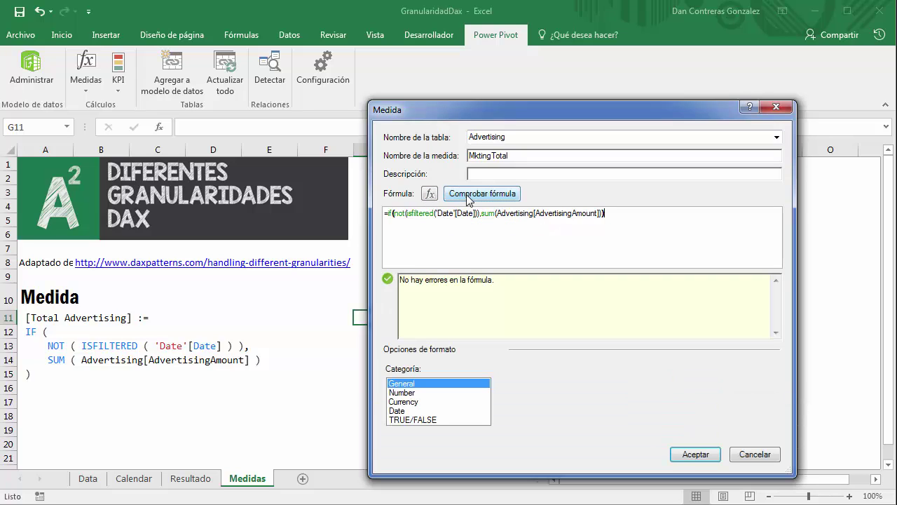
click(431, 401)
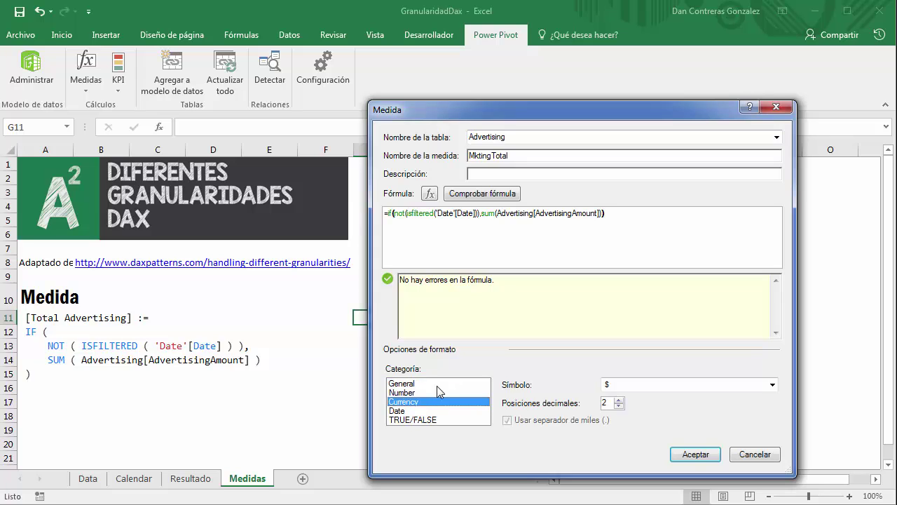
click(436, 393)
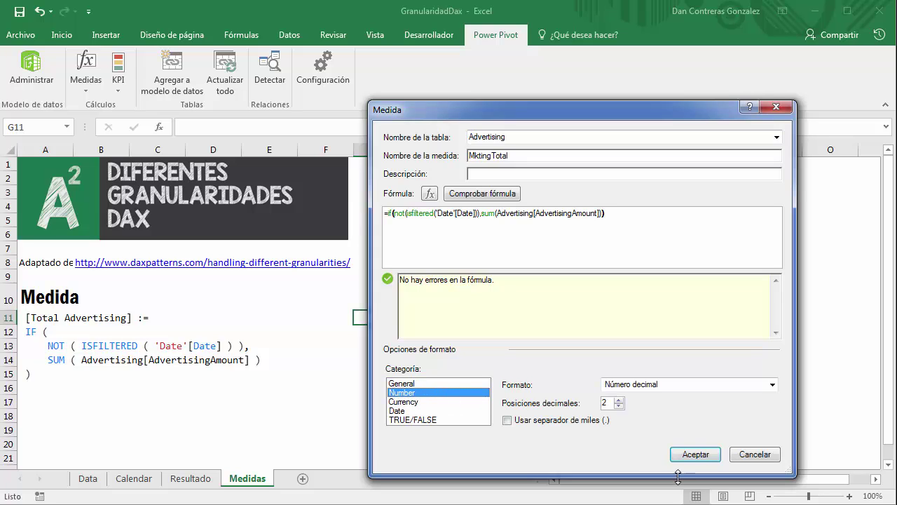
click(702, 456)
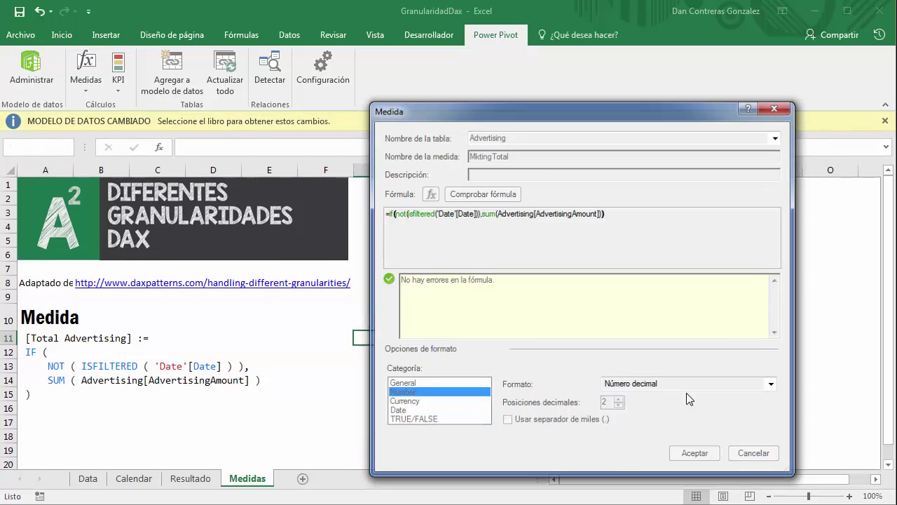
Step: Insert a data-model pivot table at F12 on the Resultado sheet
click(191, 480)
click(452, 246)
click(106, 35)
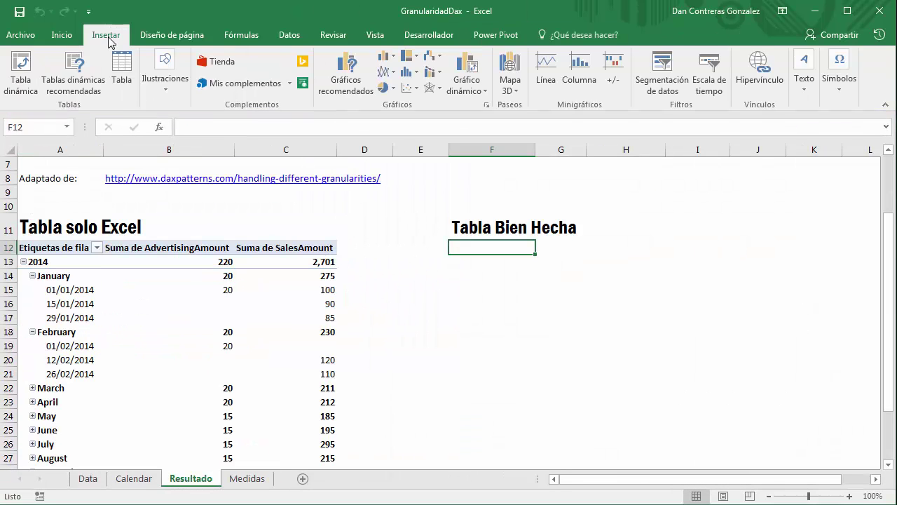
click(21, 70)
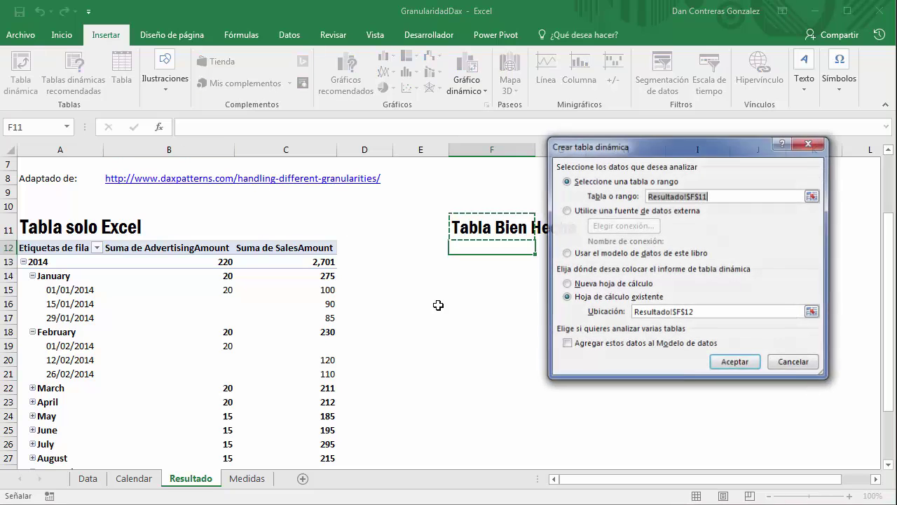
click(610, 254)
click(743, 363)
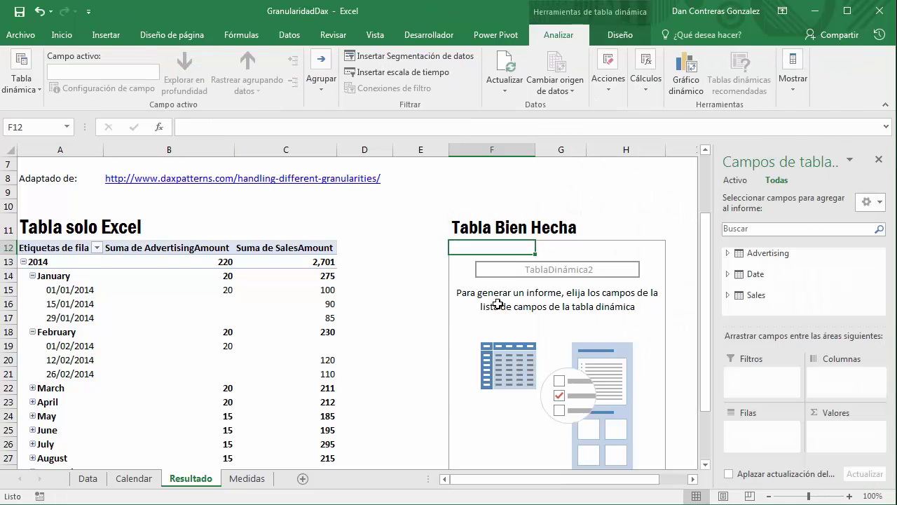
Step: Put Calendar on rows with 2014 and January expanded, and Total Sales as values
click(728, 274)
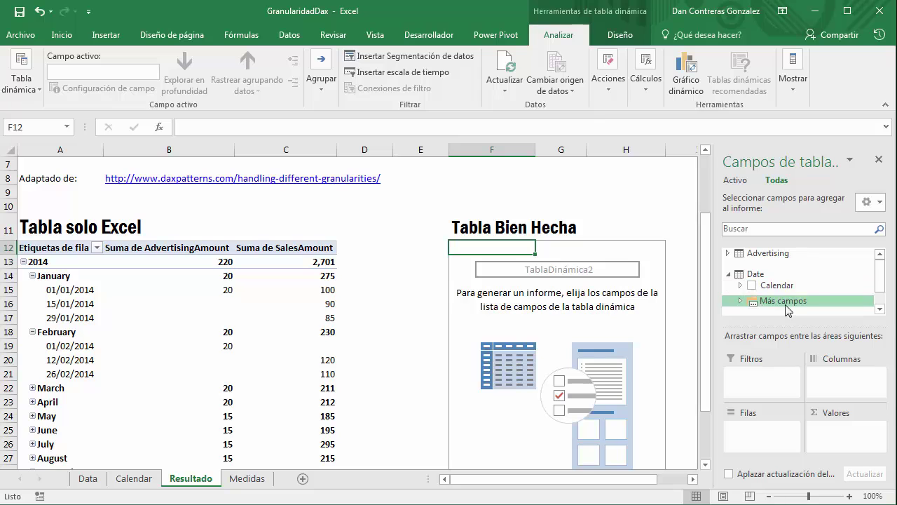
drag(768, 285, 761, 428)
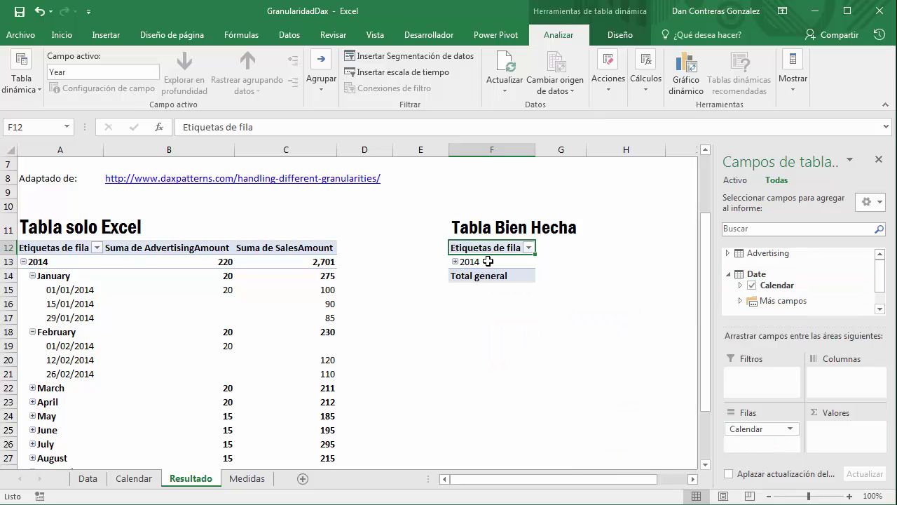
click(455, 262)
click(465, 276)
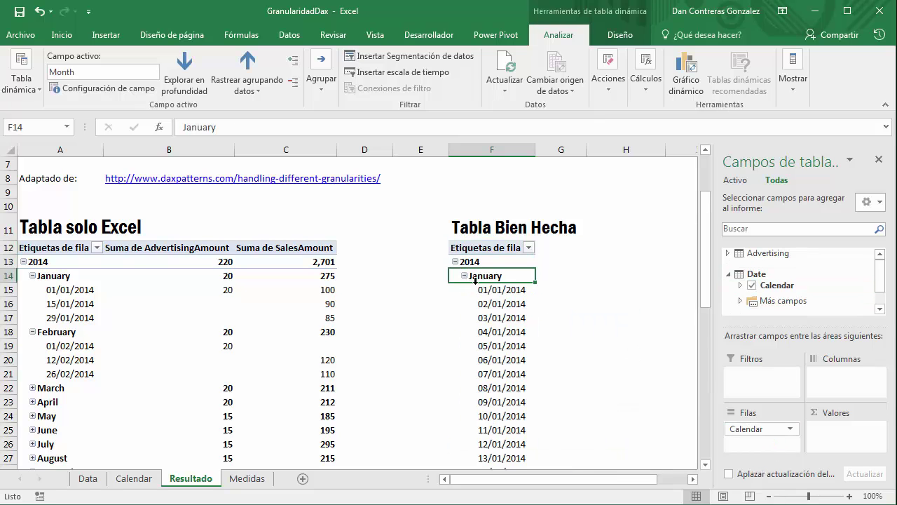
scroll(875, 289, down, 3)
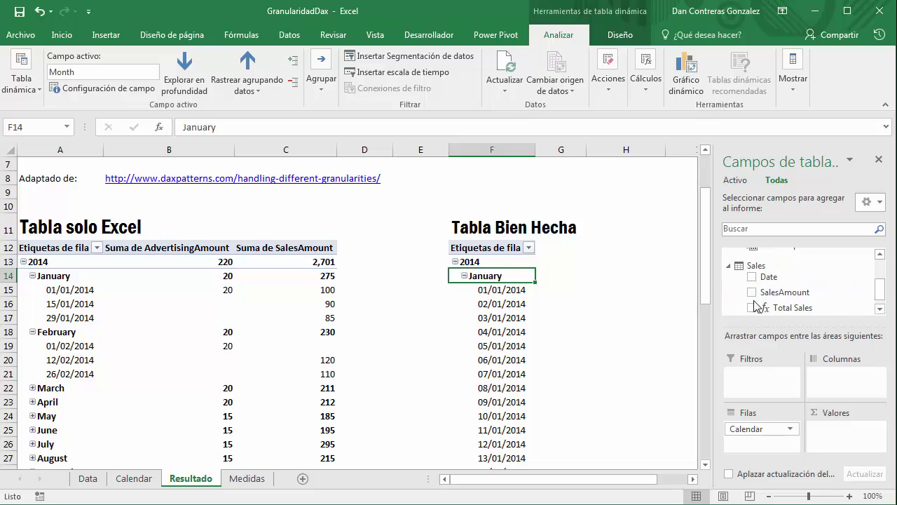
drag(799, 298, 837, 436)
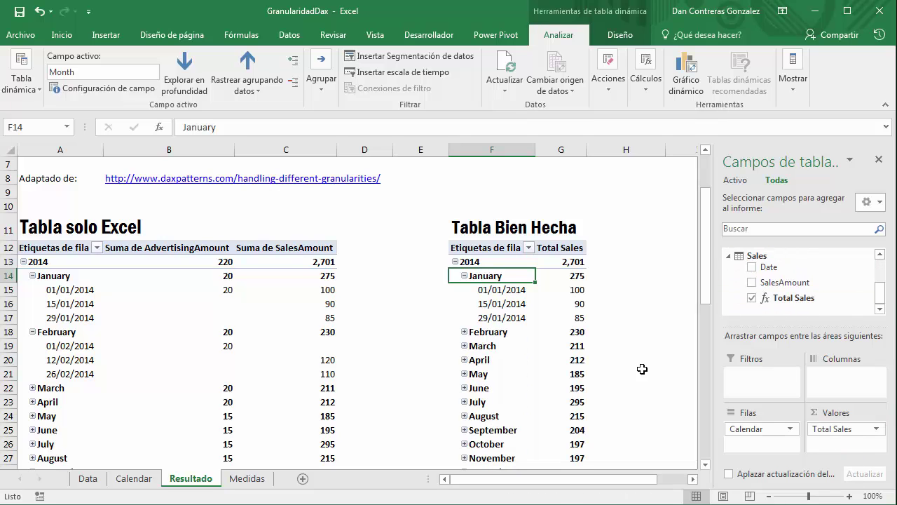
scroll(877, 284, up, 3)
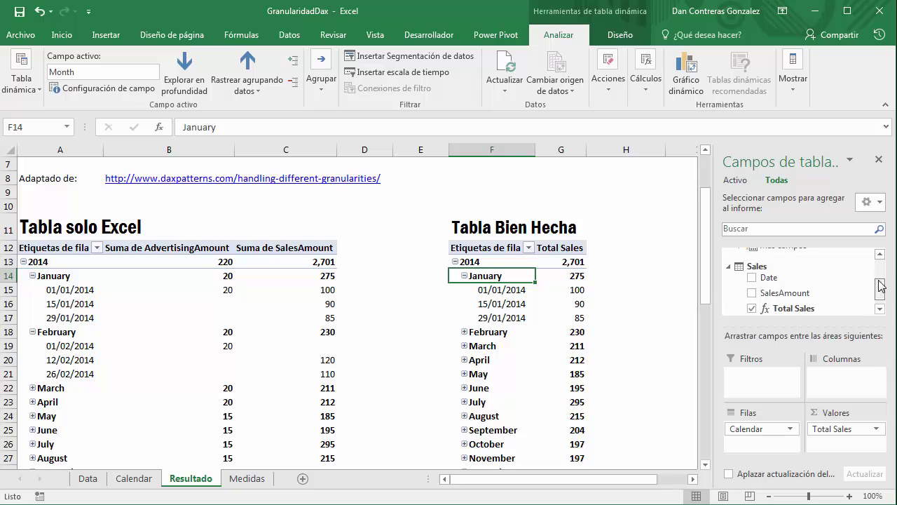
click(745, 254)
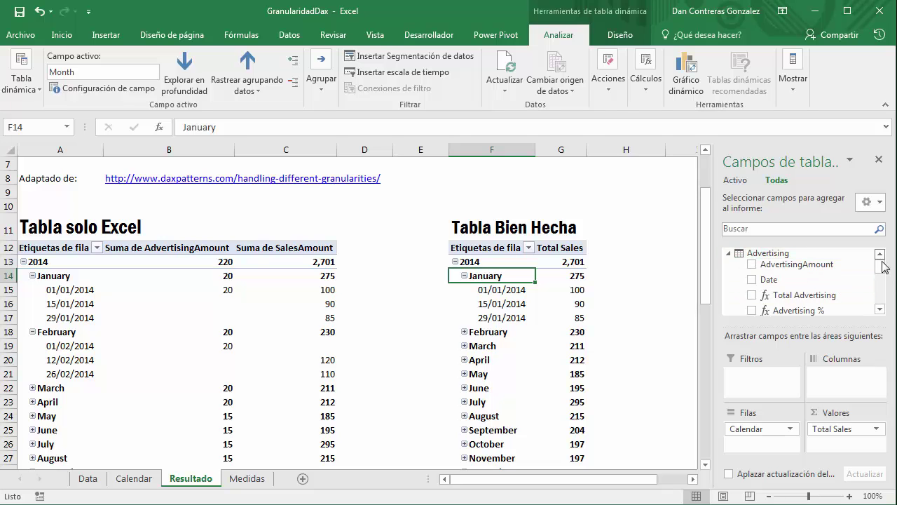
scroll(829, 275, down, 2)
Step: Add MktingTotal as a second value beside Total Sales after a failed columns placement
drag(829, 275, 834, 370)
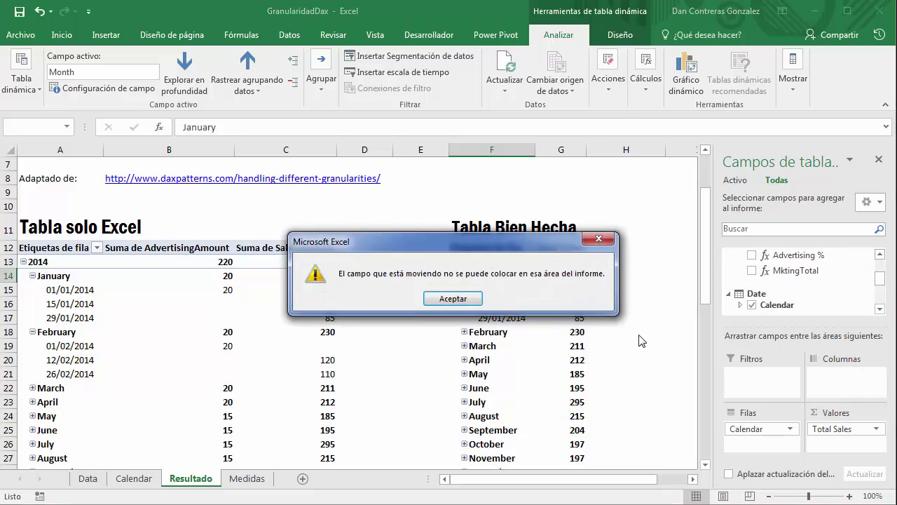
click(451, 297)
drag(778, 275, 838, 441)
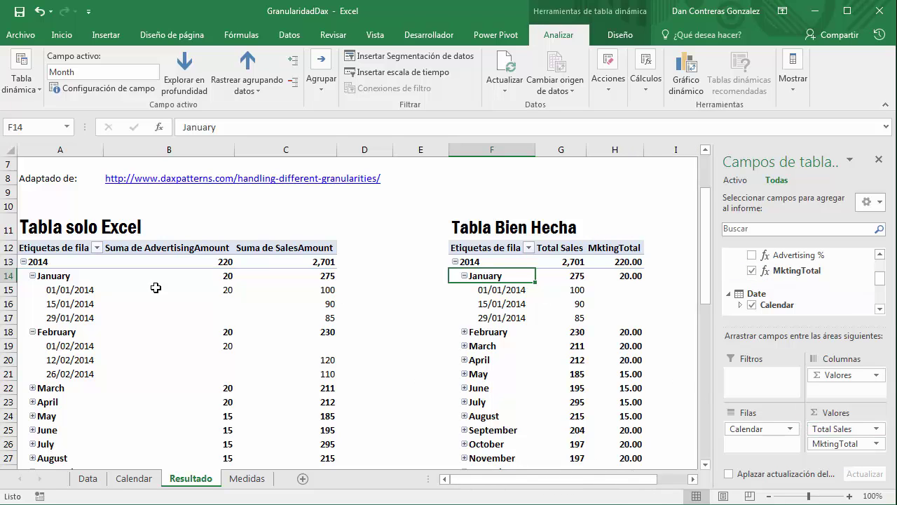
click(629, 276)
drag(627, 291, 628, 317)
mouse_move(628, 317)
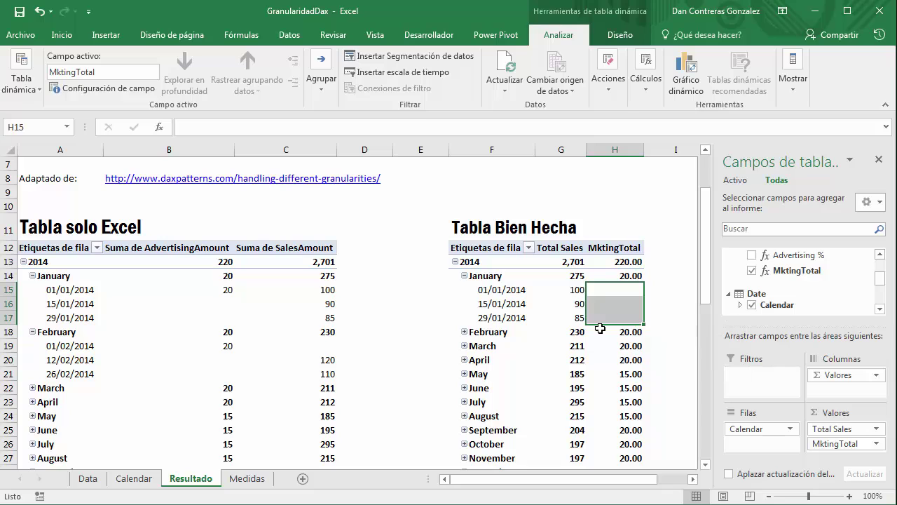
Step: Compare January and February Total Sales and MktingTotal values, noting 20.00 for January
click(484, 276)
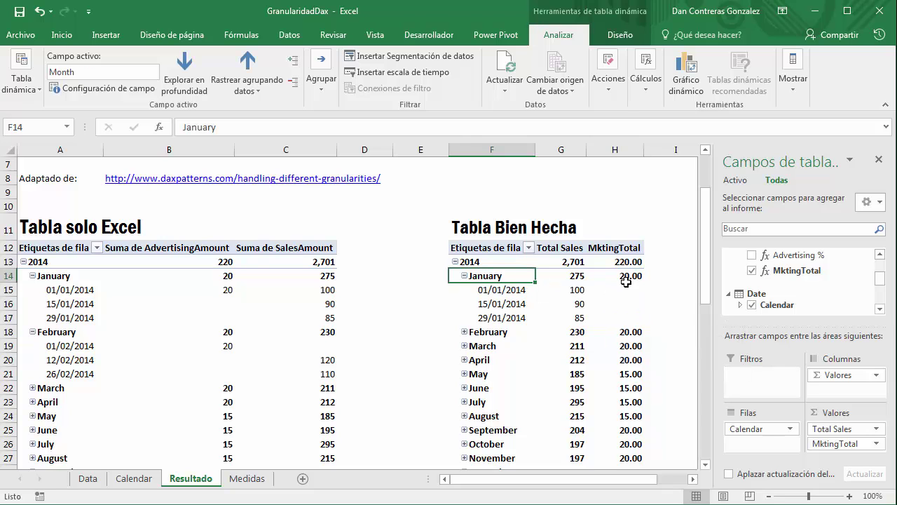
click(624, 278)
click(486, 333)
click(610, 333)
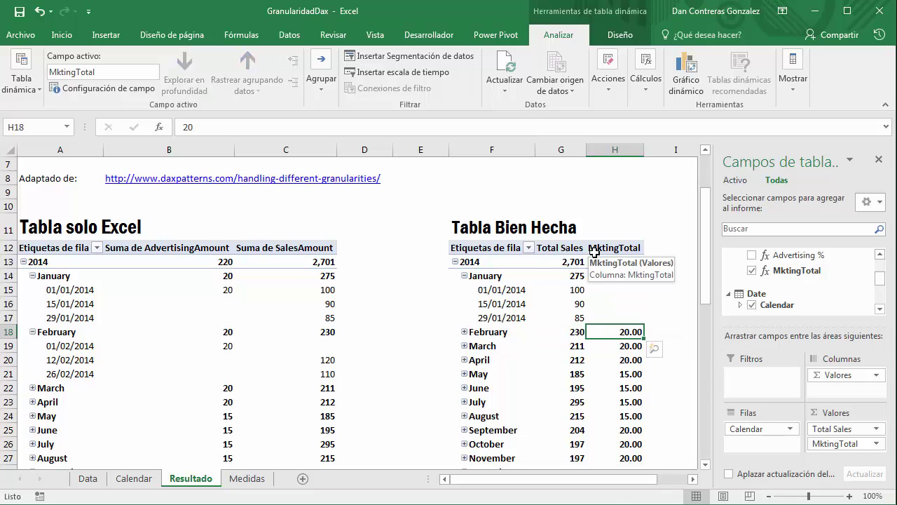
drag(557, 149, 609, 187)
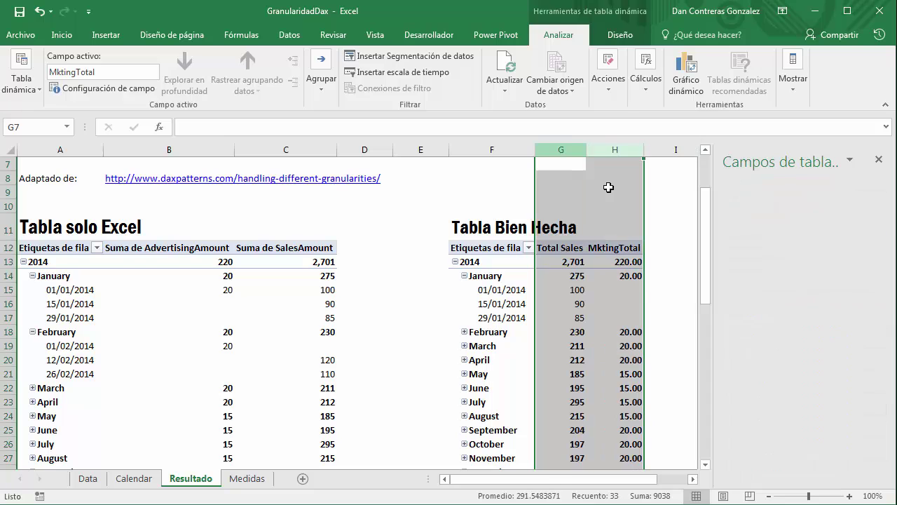
click(620, 304)
key(Up)
key(Up)
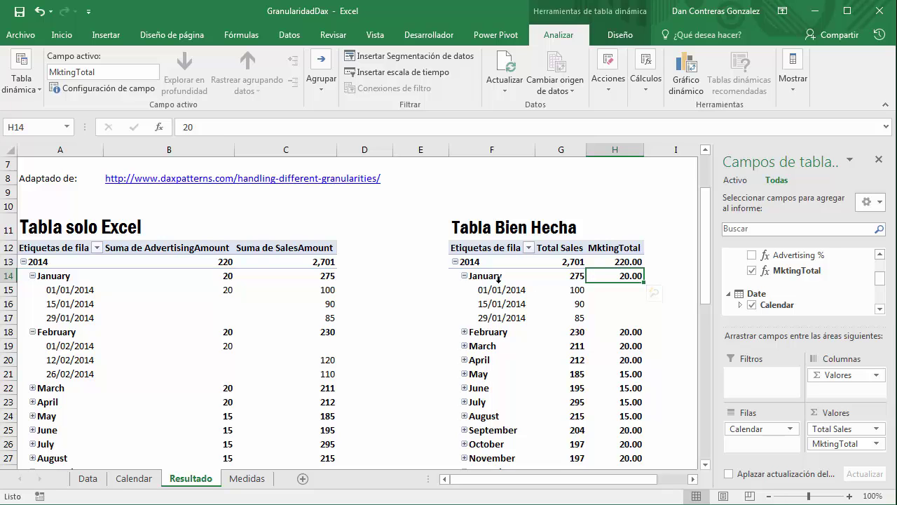
drag(561, 150, 615, 149)
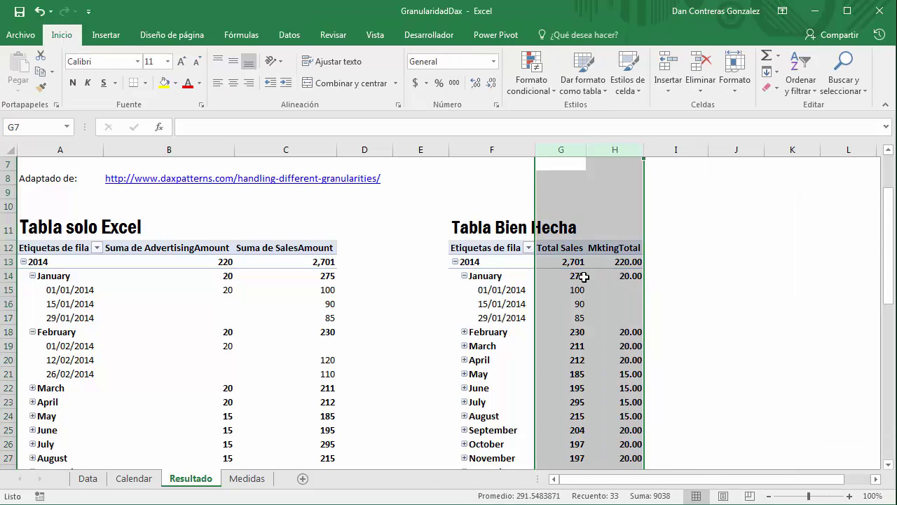
click(584, 276)
click(624, 276)
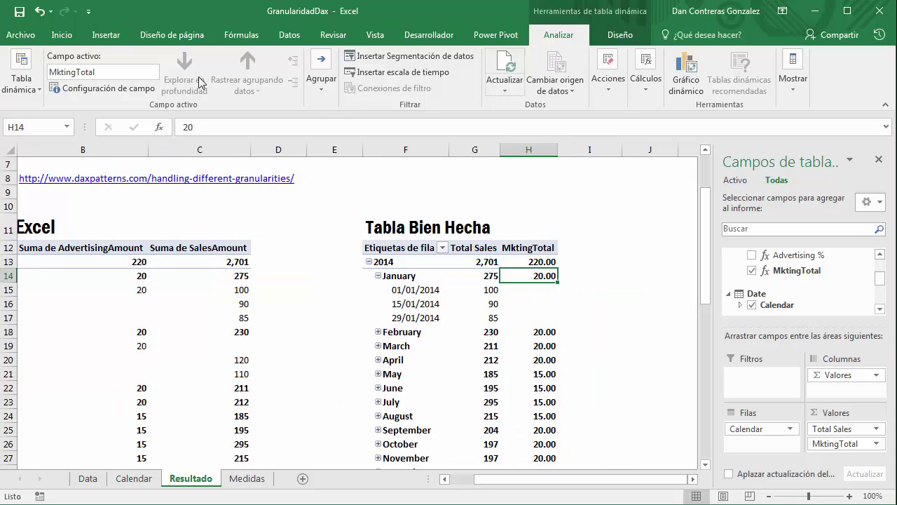
click(495, 34)
Step: Create a new measure named %deMkting with the formula =[MktingTotal]/[Total Sales]
click(84, 79)
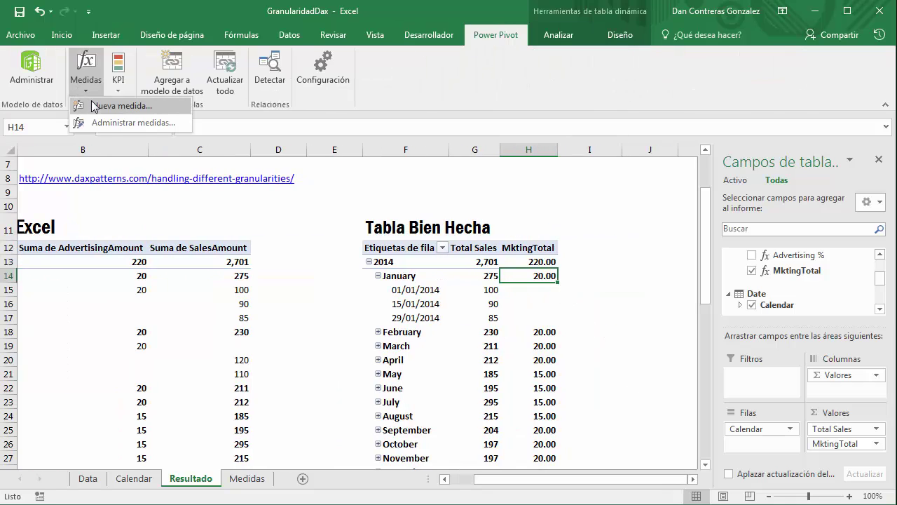
click(93, 106)
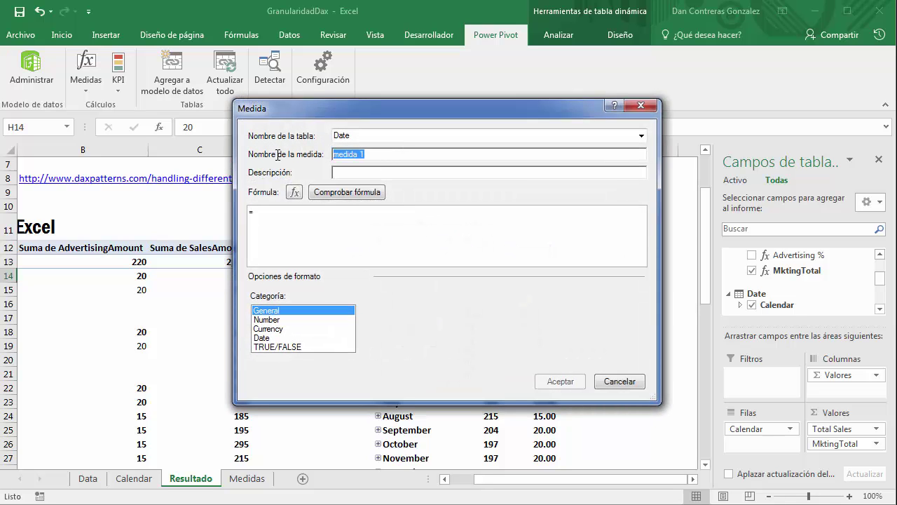
text(%)
key(Tab)
key(Tab)
key(Tab)
text([M)
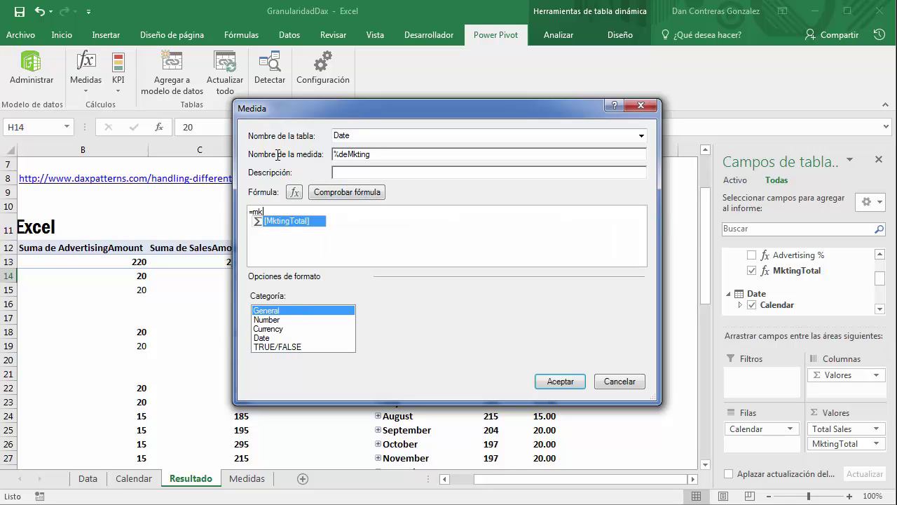
key(Tab)
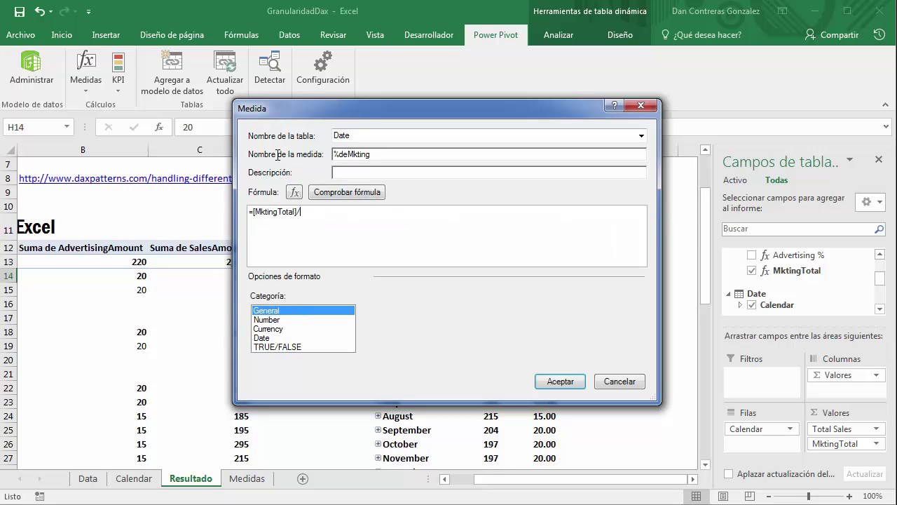
text(t)
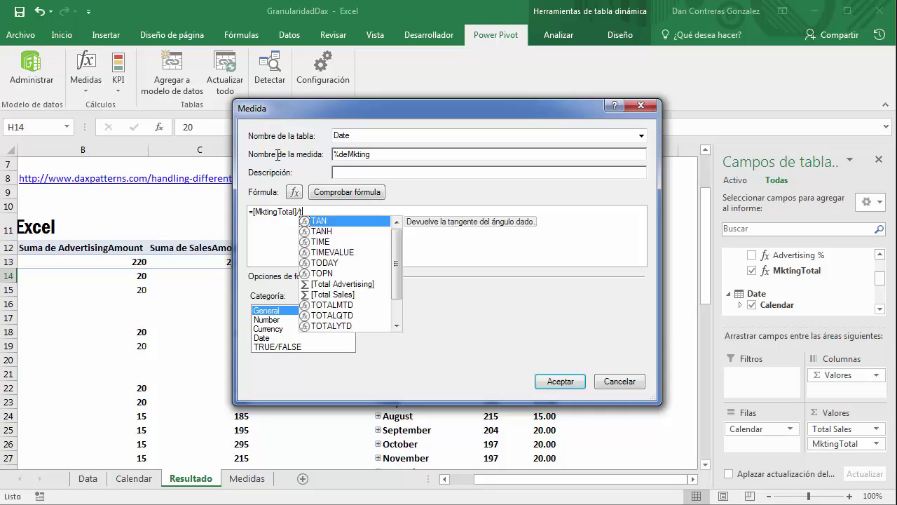
text(ota)
key(Down)
key(Tab)
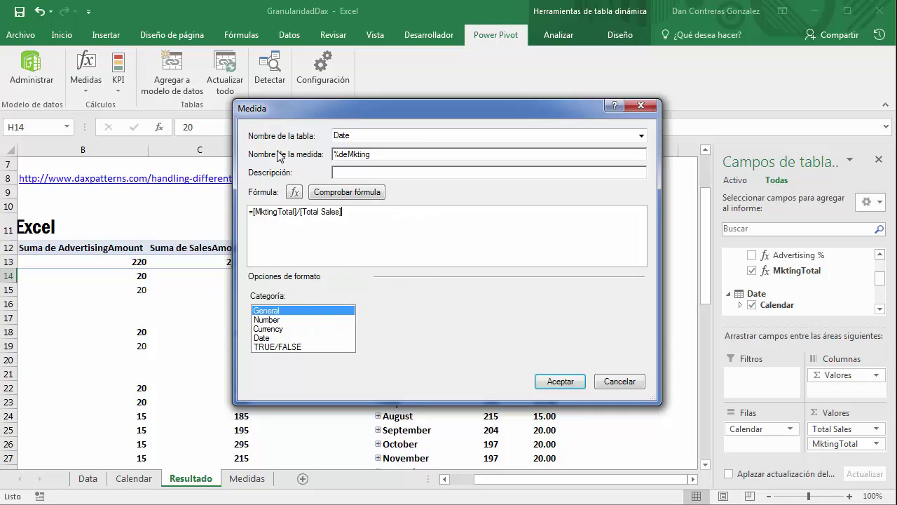
Step: Format the measure as Number > Porcentaje, verify the formula, and save it
click(276, 319)
click(531, 311)
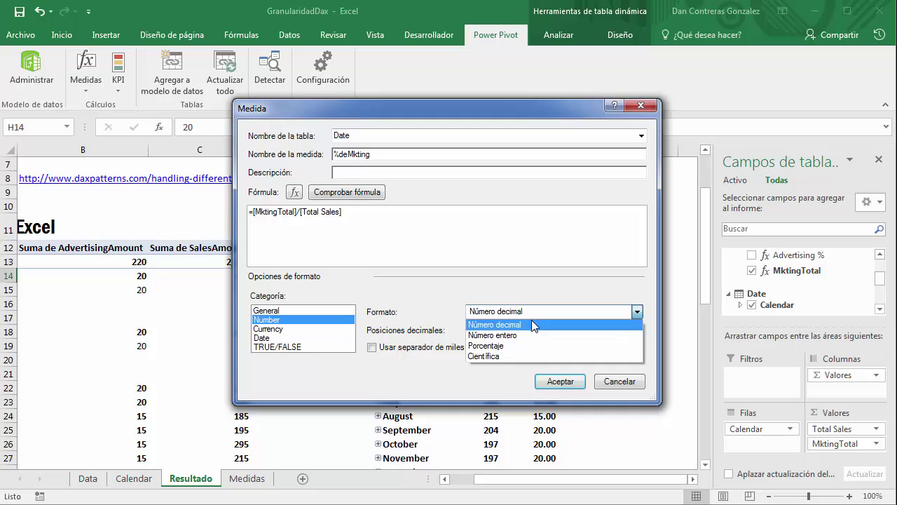
click(522, 345)
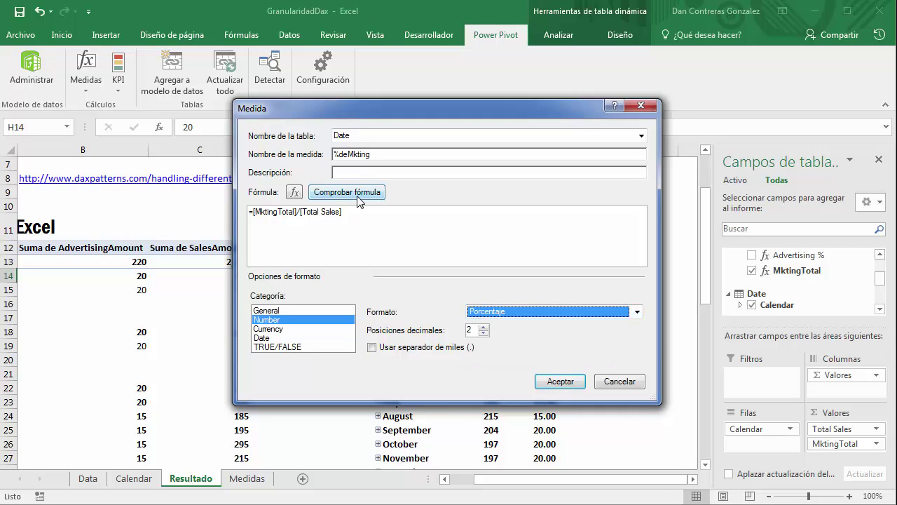
click(359, 199)
click(563, 454)
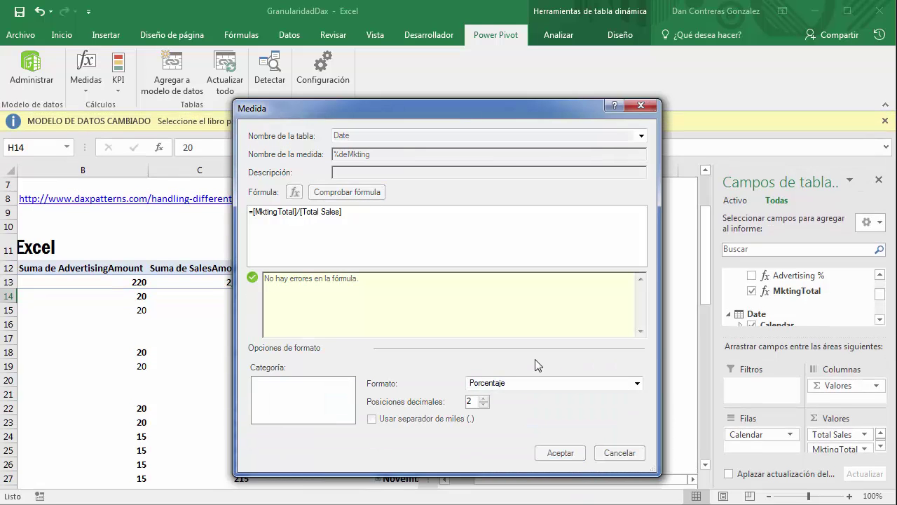